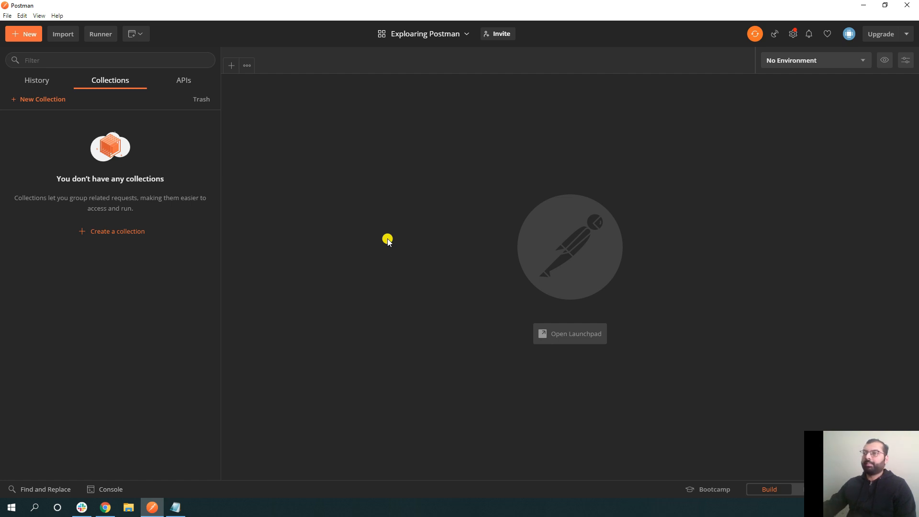
Step: Go to openweathermap.org/api in Chrome
left_click(106, 509)
left_click(101, 28)
type("openweathermap.org/api")
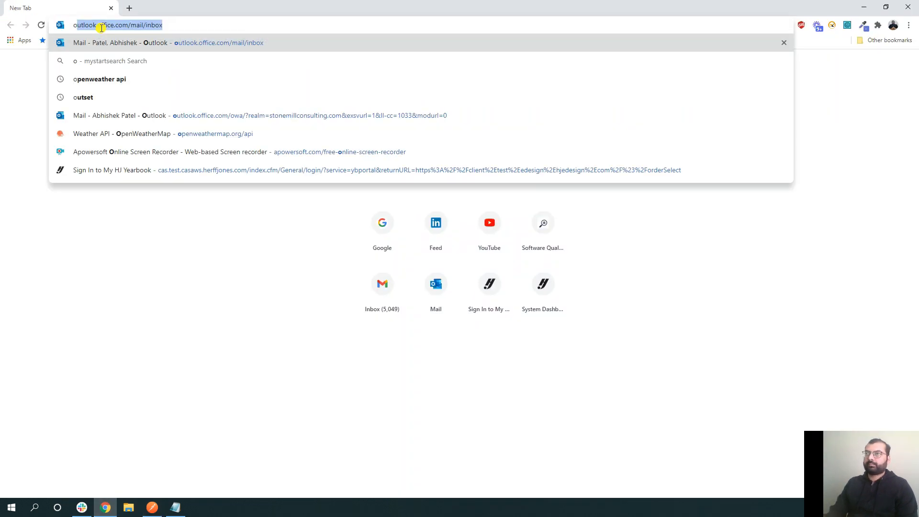
left_click(91, 29)
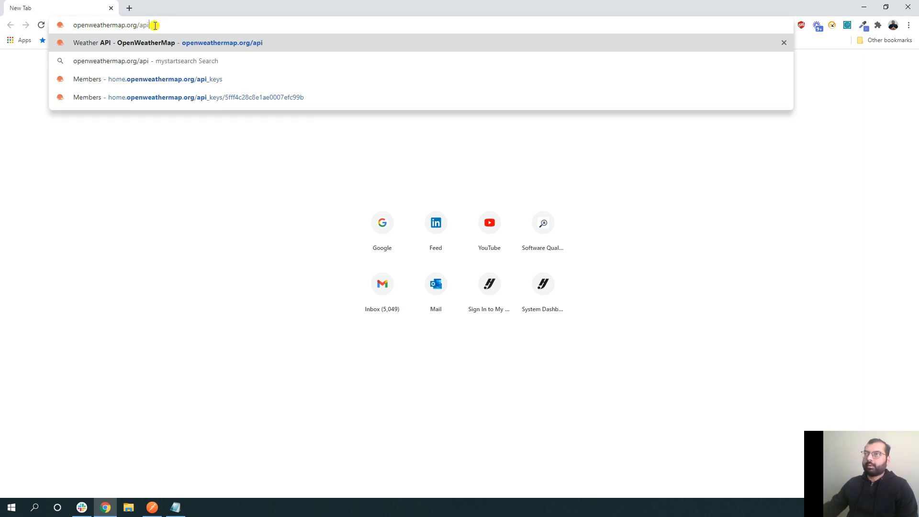
left_click_drag(155, 25, 74, 28)
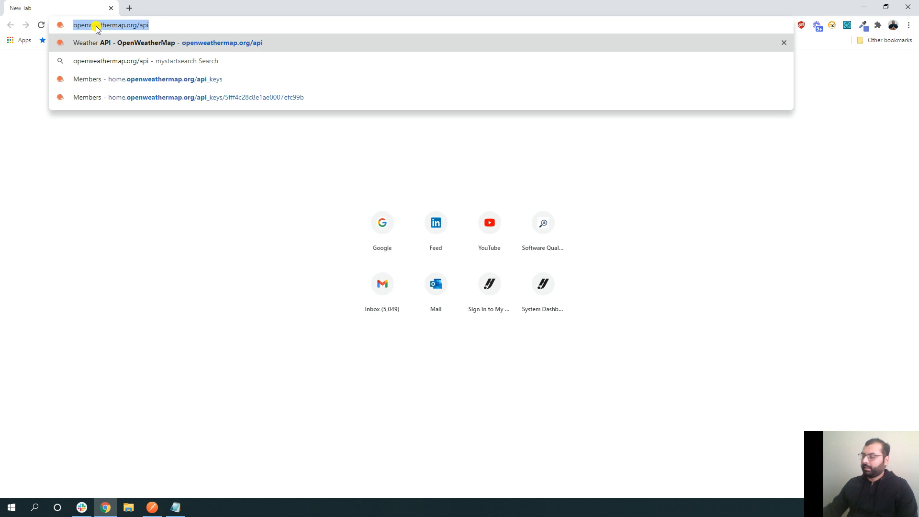
key("Return")
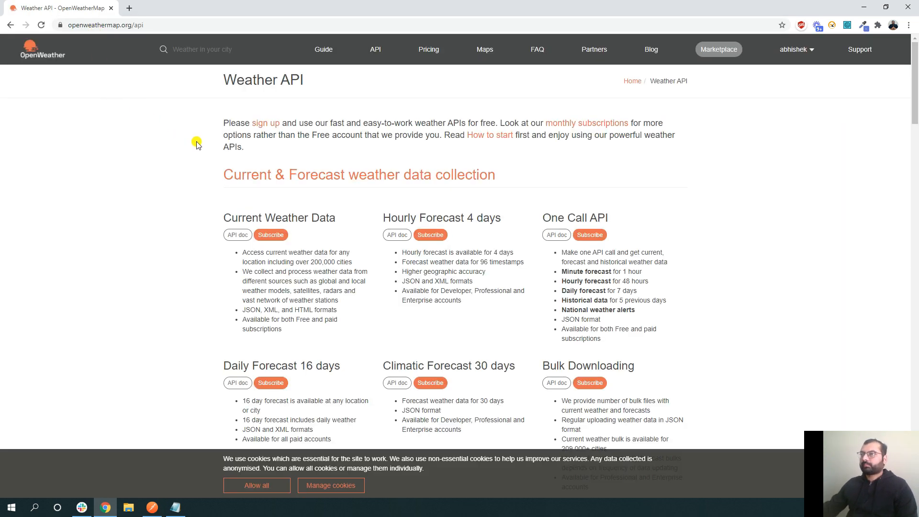
Step: Open the Current Weather Data API doc and browse its by-city-name API calls
scroll(196, 144, "down", 1)
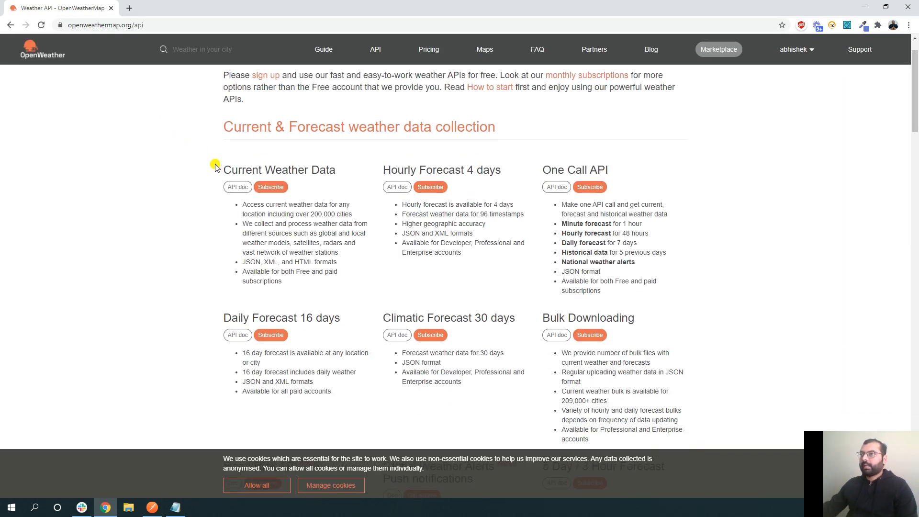
left_click(233, 189)
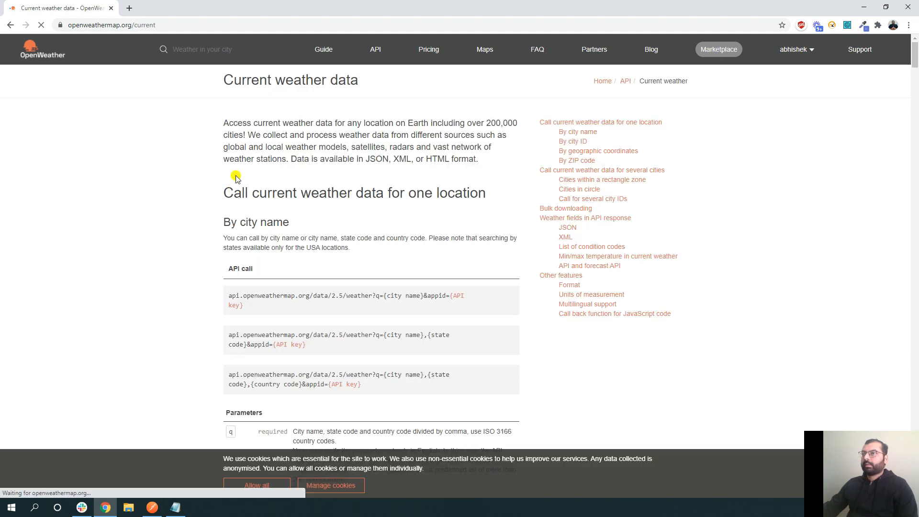
scroll(284, 242, "down", 1)
scroll(284, 248, "up", 1)
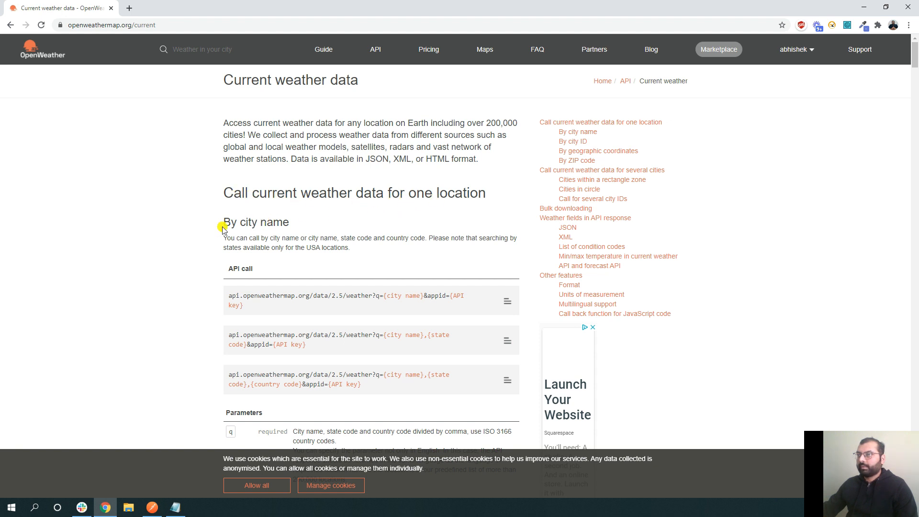
scroll(273, 229, "down", 1)
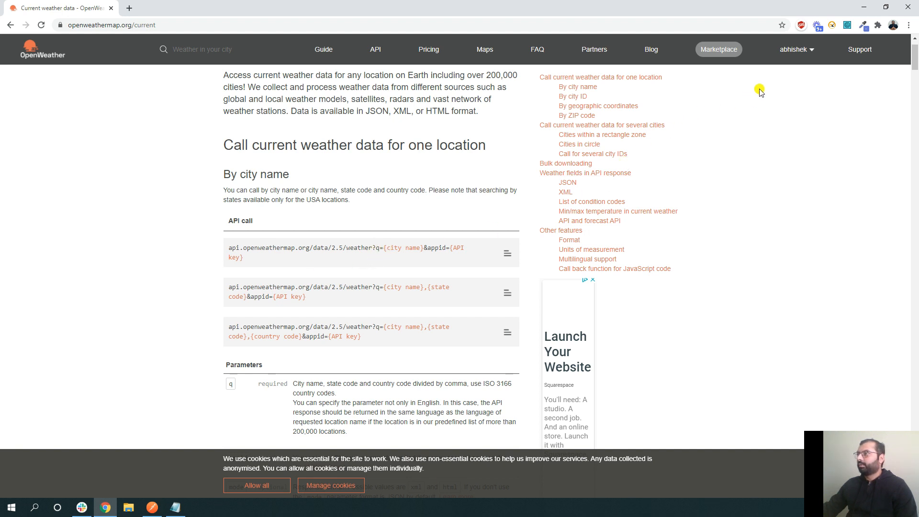
Step: Copy the account's API key from My API Keys and paste it into Notepad
left_click(794, 54)
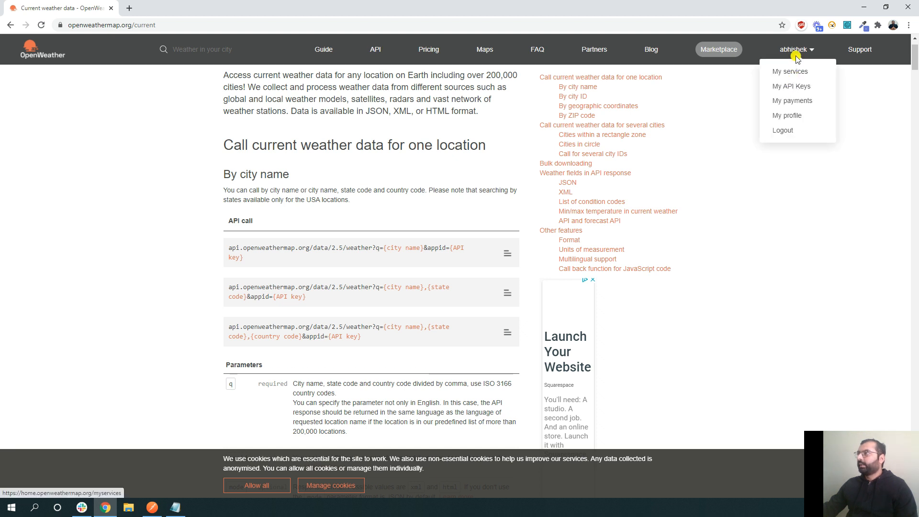
left_click(790, 88)
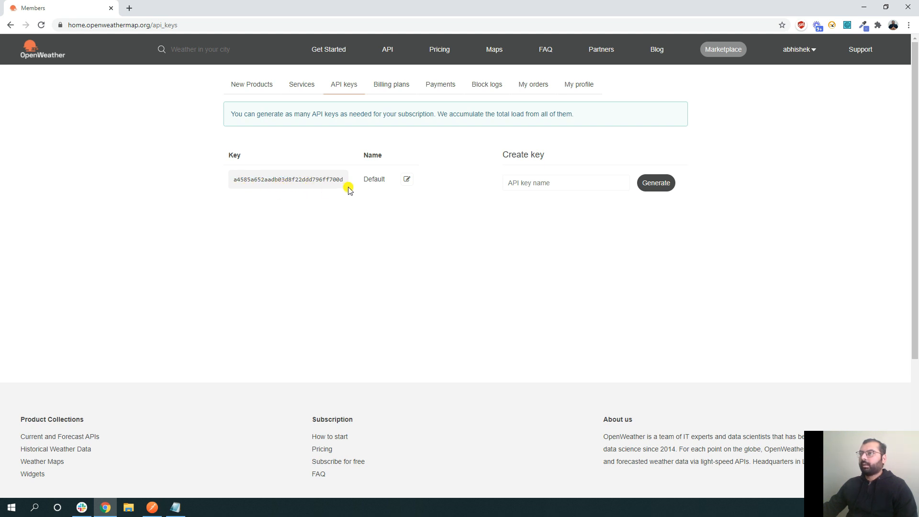
double_click(331, 186)
right_click(324, 176)
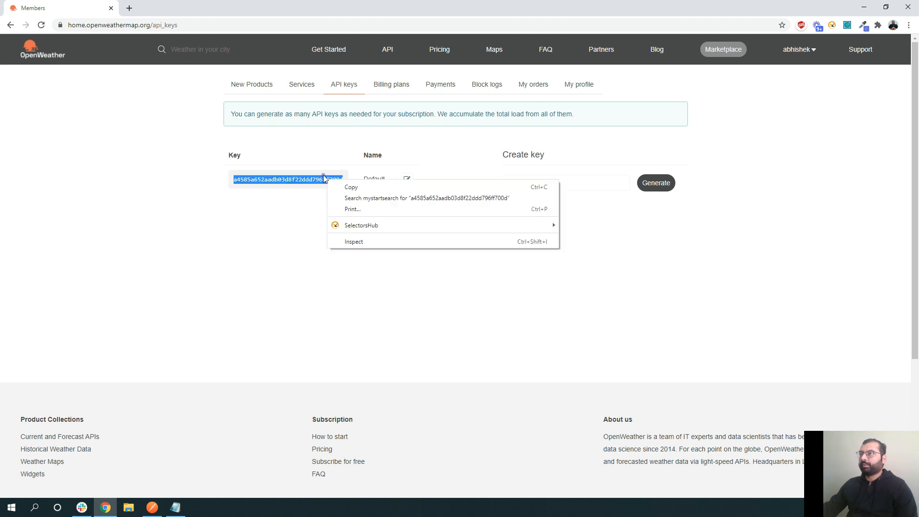
left_click(337, 188)
left_click(175, 508)
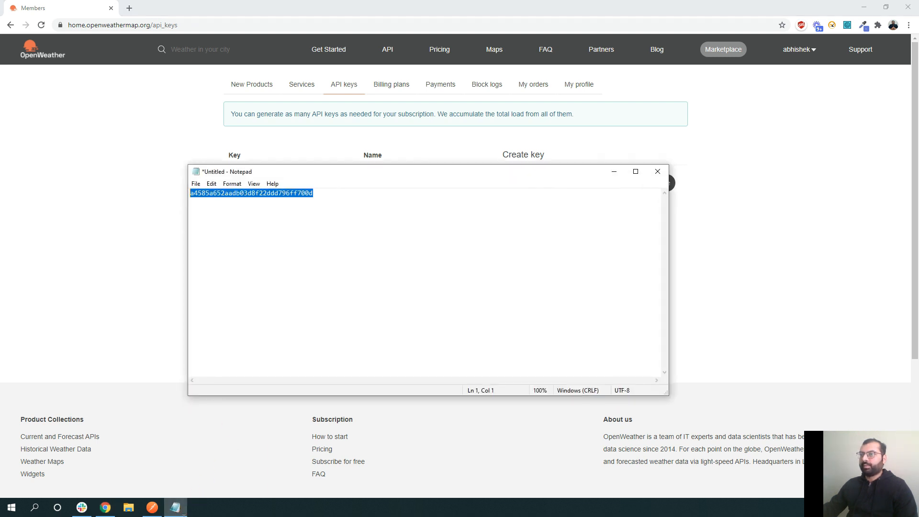
key("End")
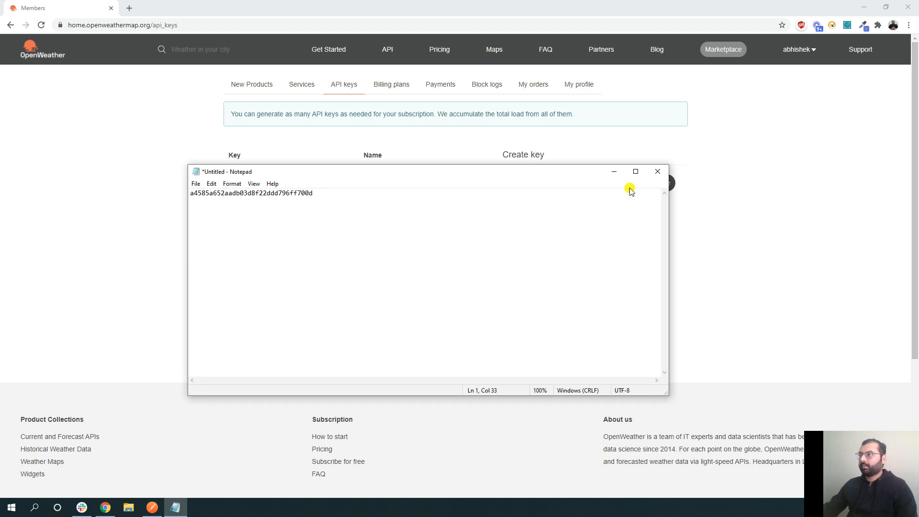
left_click(619, 175)
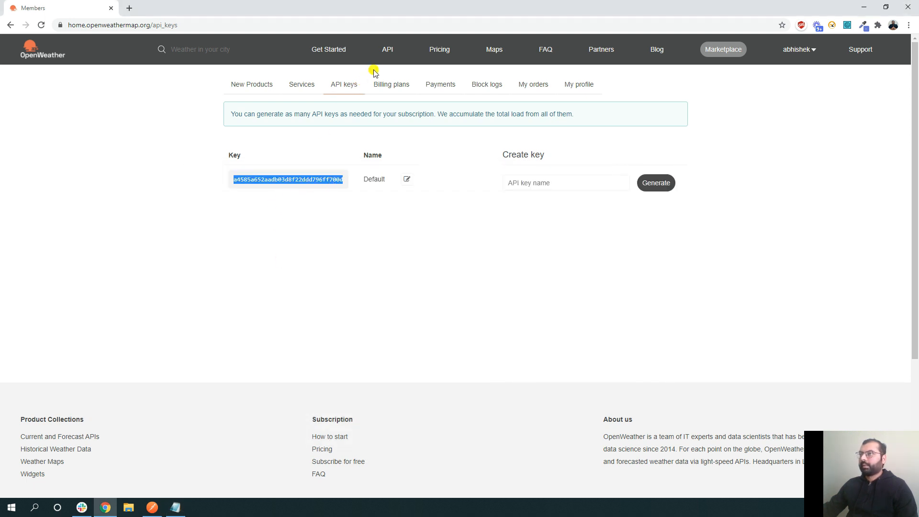
Step: Copy the first by-city-name API call from the documentation and return to Postman
left_click(9, 24)
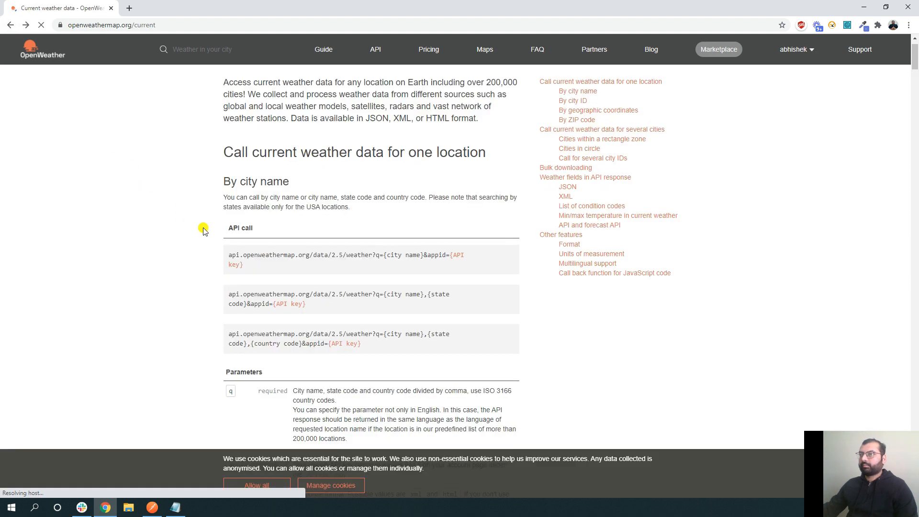
triple_click(228, 259)
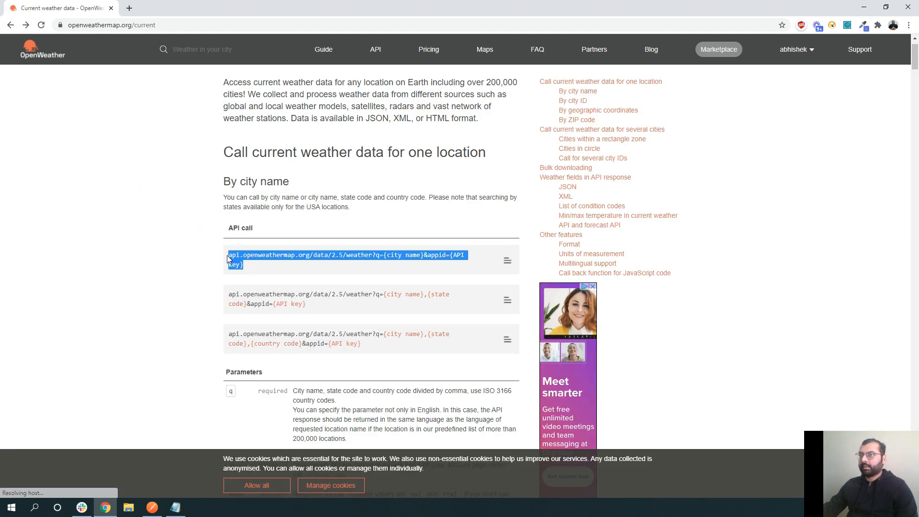
right_click(229, 254)
left_click(247, 263)
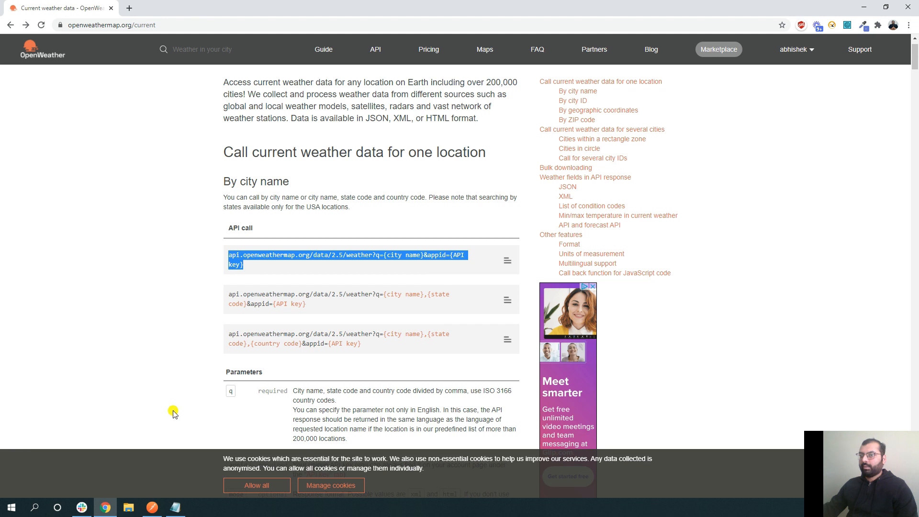
left_click(158, 508)
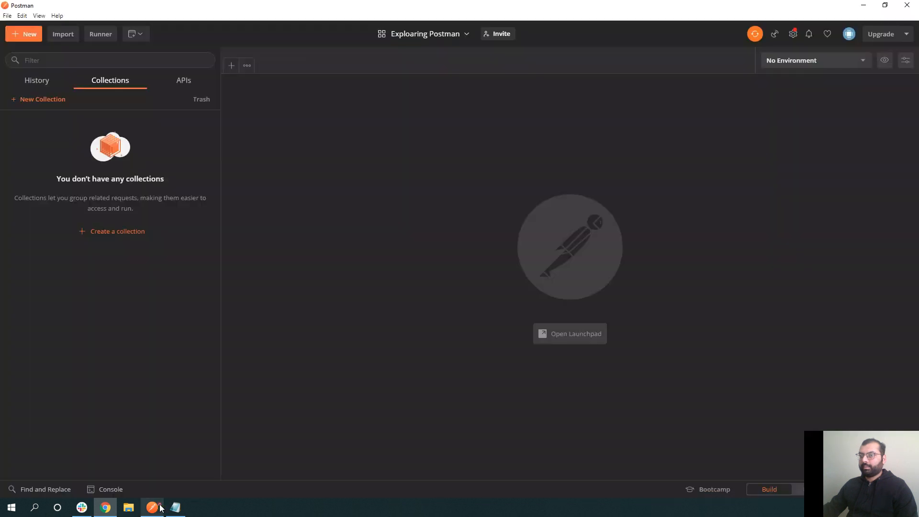
Step: Create a new collection named 'Weather API'
left_click(30, 101)
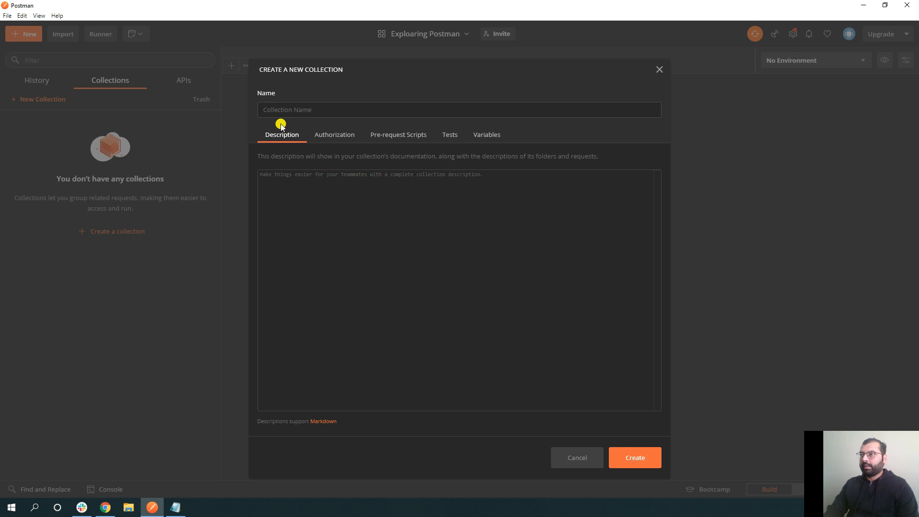
type("Weather API")
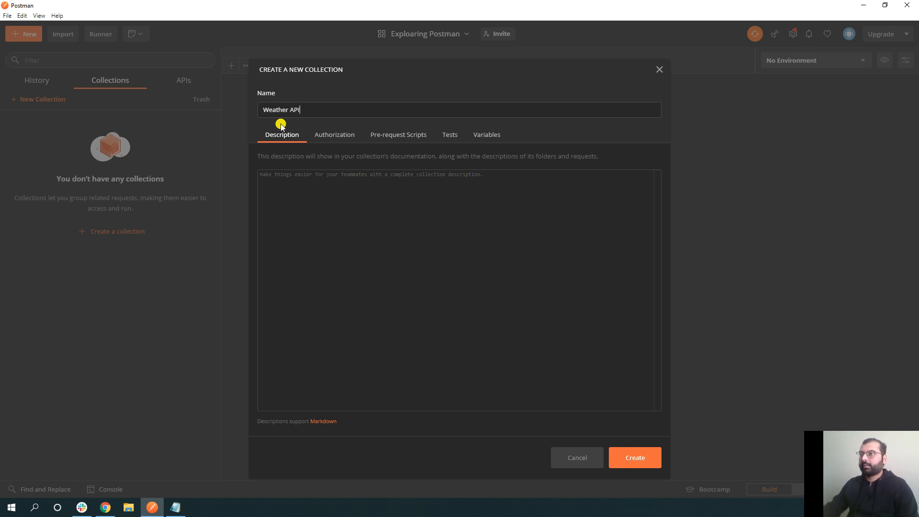
left_click(647, 459)
Step: Add a folder named 'Get request' to the Weather API collection
left_click(10, 128)
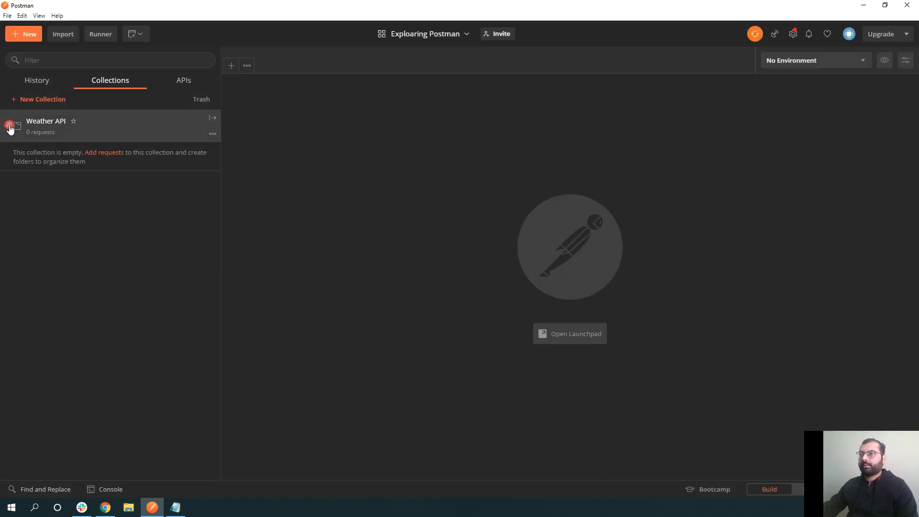
left_click(213, 134)
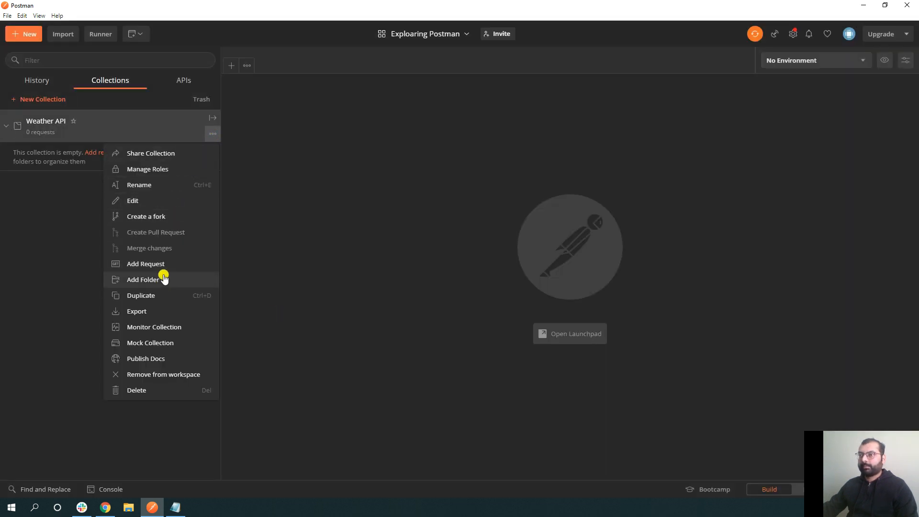
left_click(147, 281)
type("Get requests")
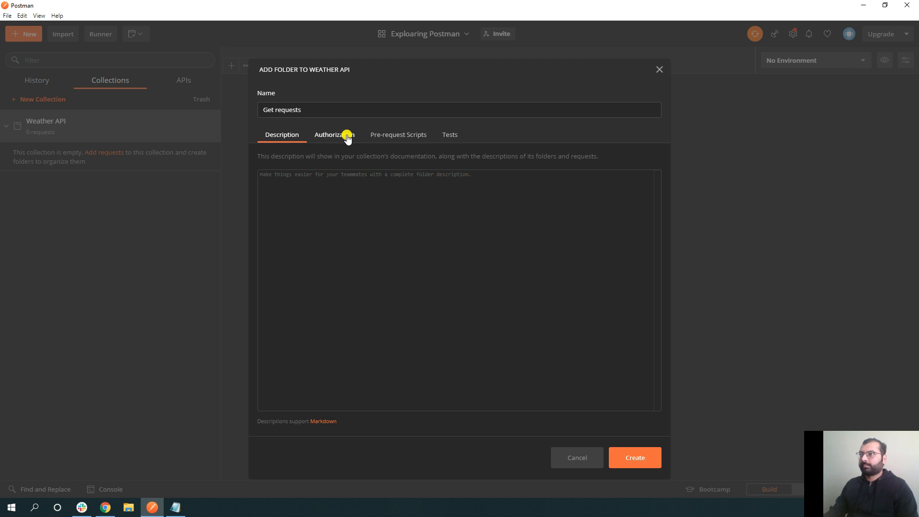
left_click(631, 459)
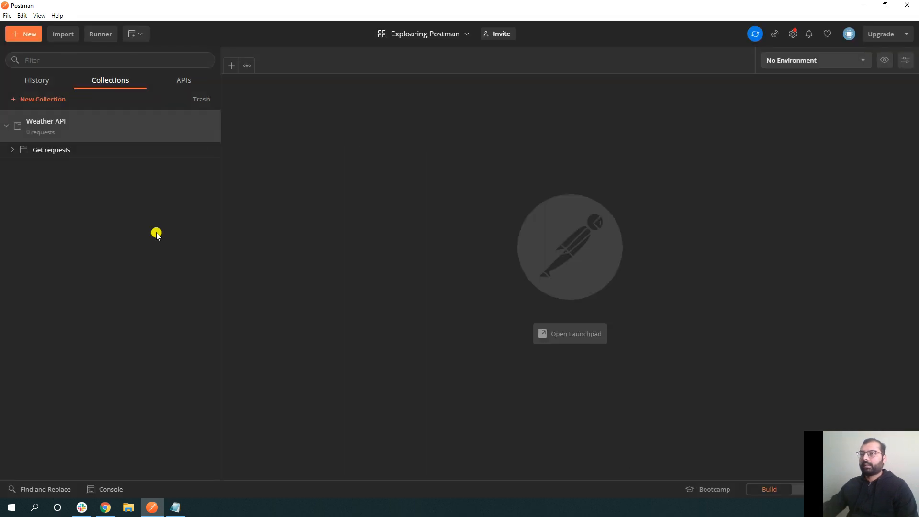
Step: Add a new request to the Get request folder
left_click(13, 150)
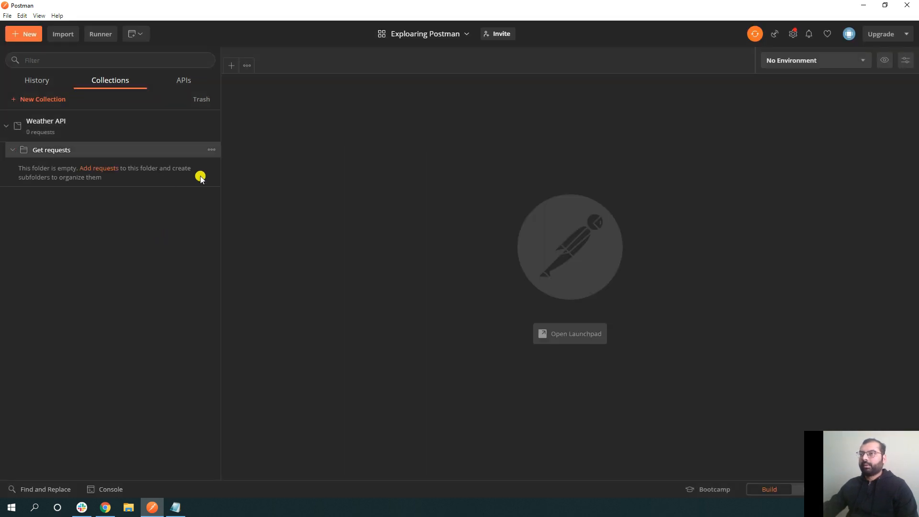
left_click(211, 151)
left_click(195, 201)
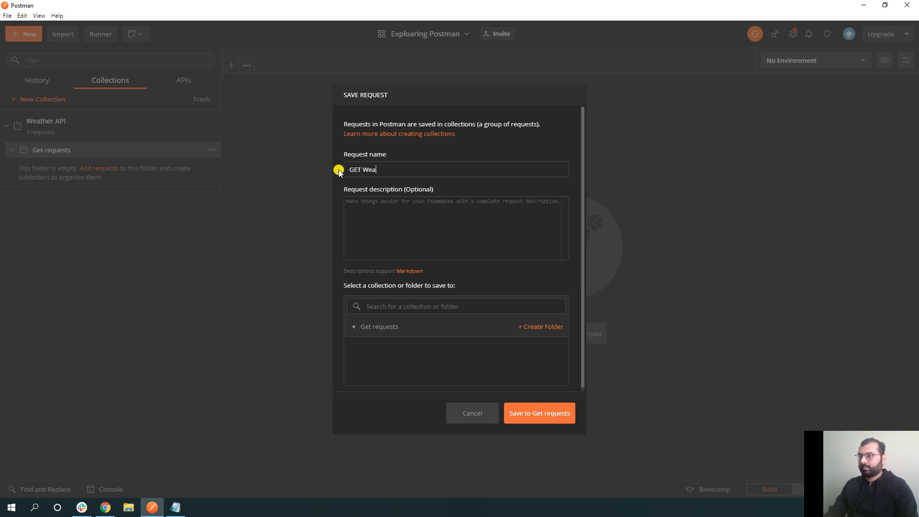
Step: Name the request 'GET Weather Info', save it into the Get requests folder, and open it
type("GET Weather Info")
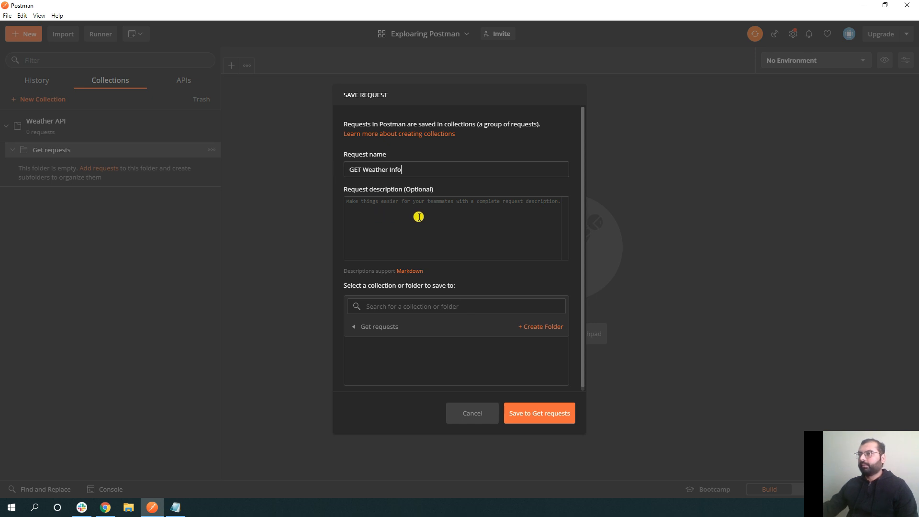
scroll(424, 214, "down", 1)
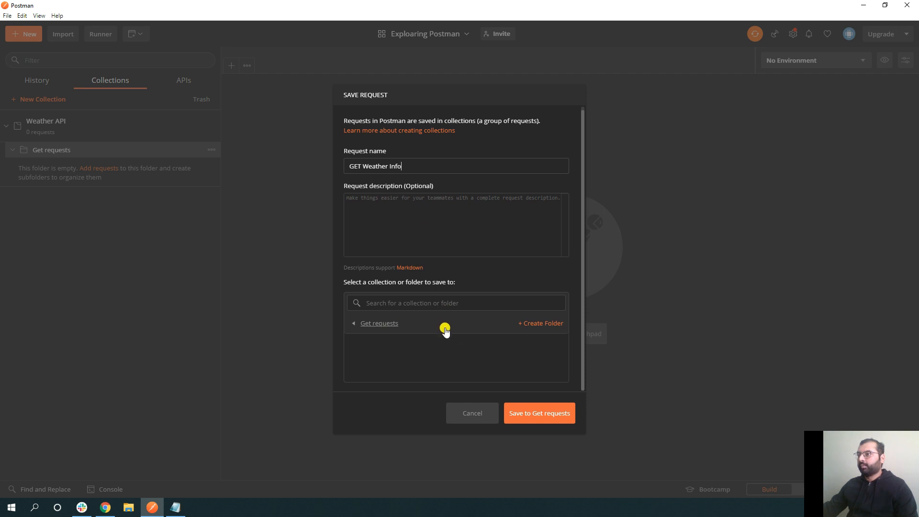
left_click(539, 412)
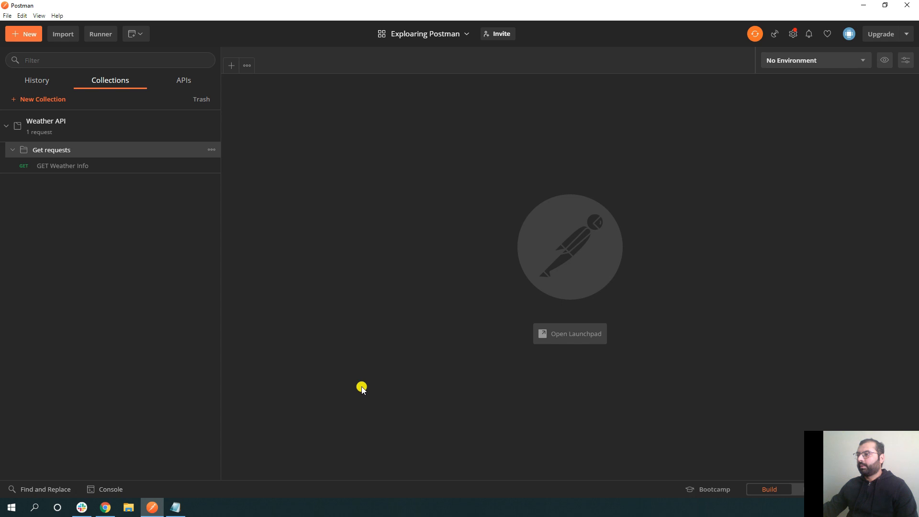
left_click(45, 168)
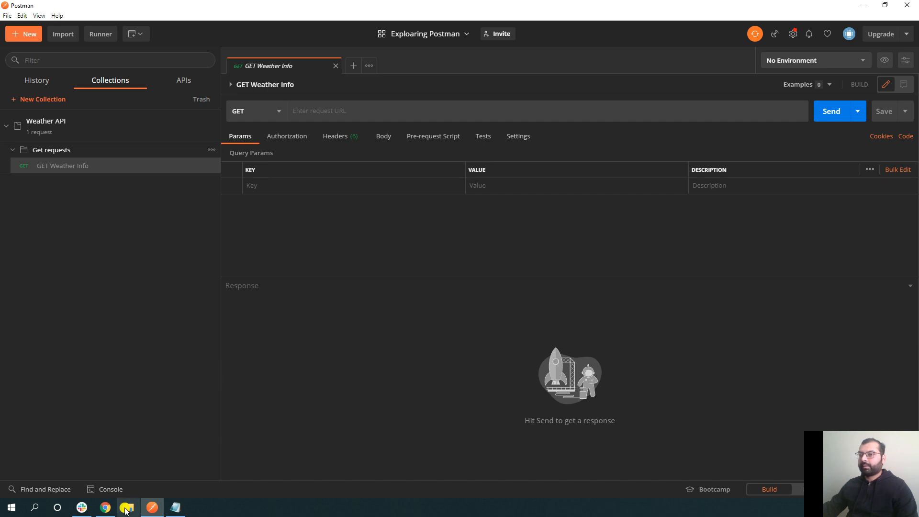
Step: Paste the copied OpenWeather by-city-name API call into the request URL, removing the trailing line break
left_click(105, 507)
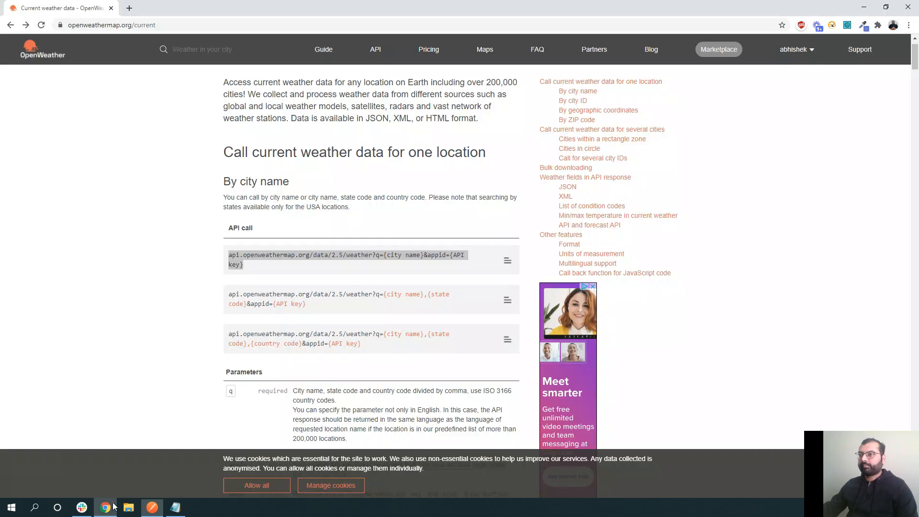
right_click(237, 257)
left_click(246, 262)
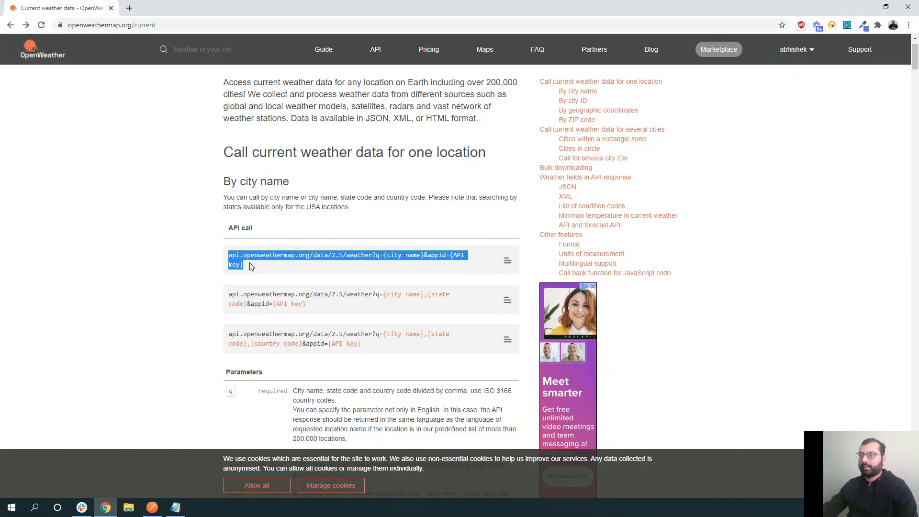
left_click(152, 507)
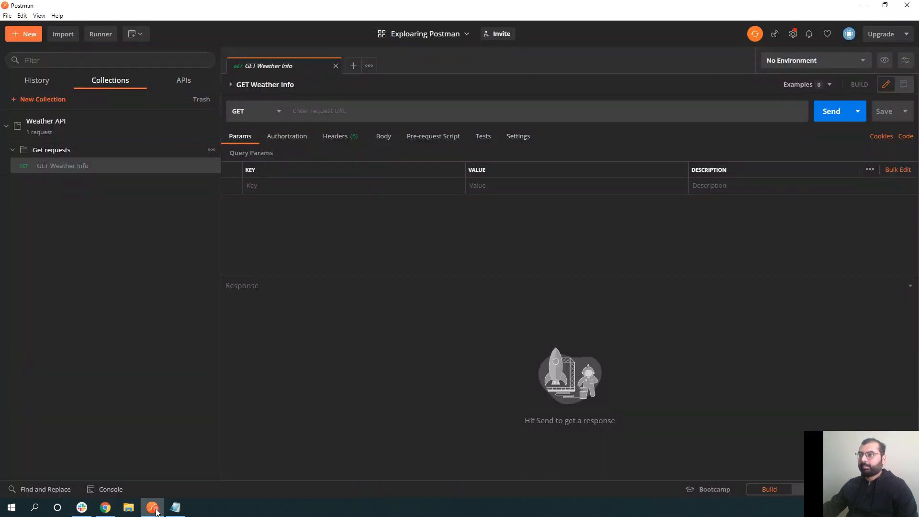
left_click(311, 110)
right_click(314, 111)
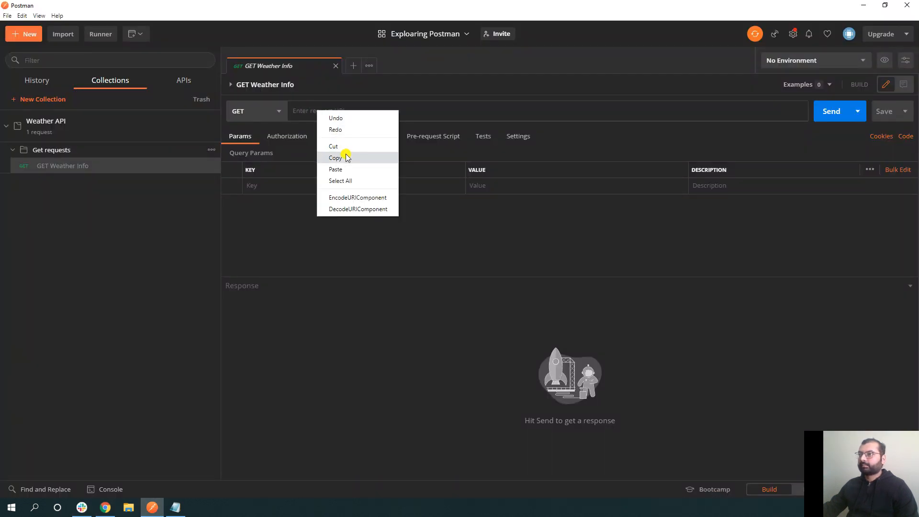
left_click(349, 170)
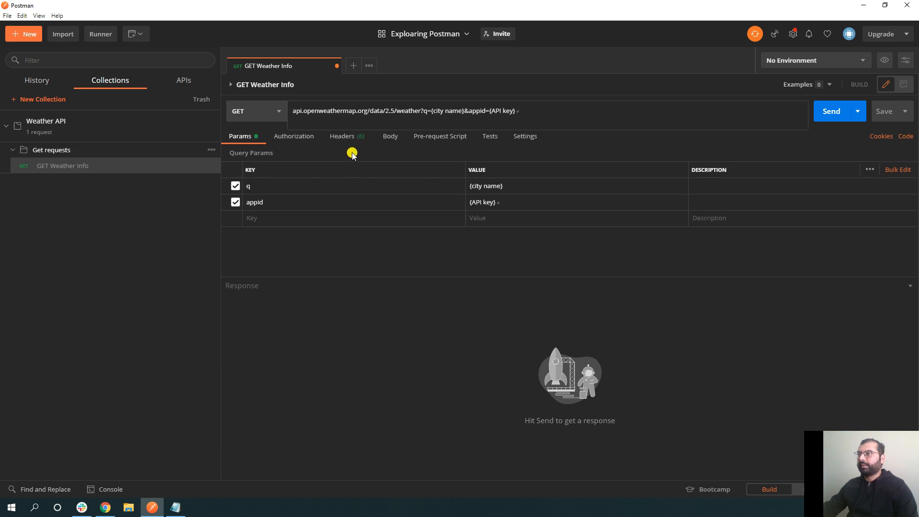
key("BackSpace")
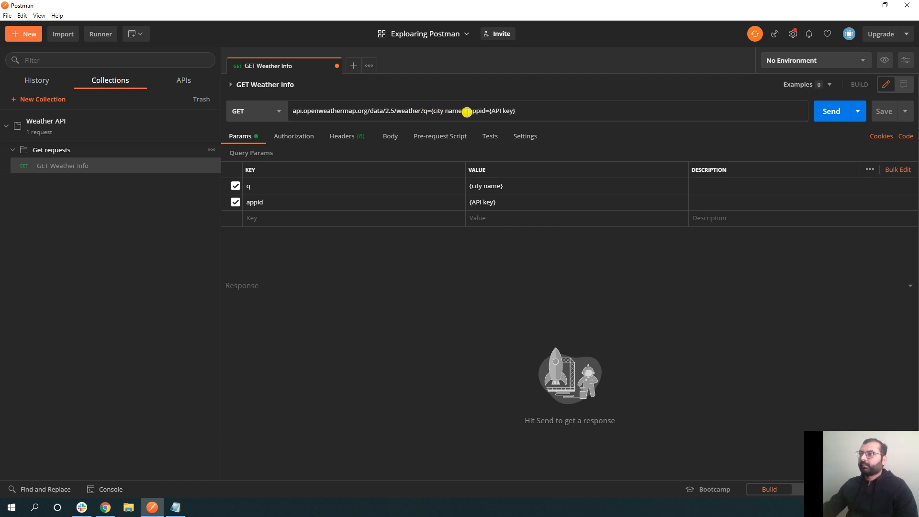
left_click(533, 107)
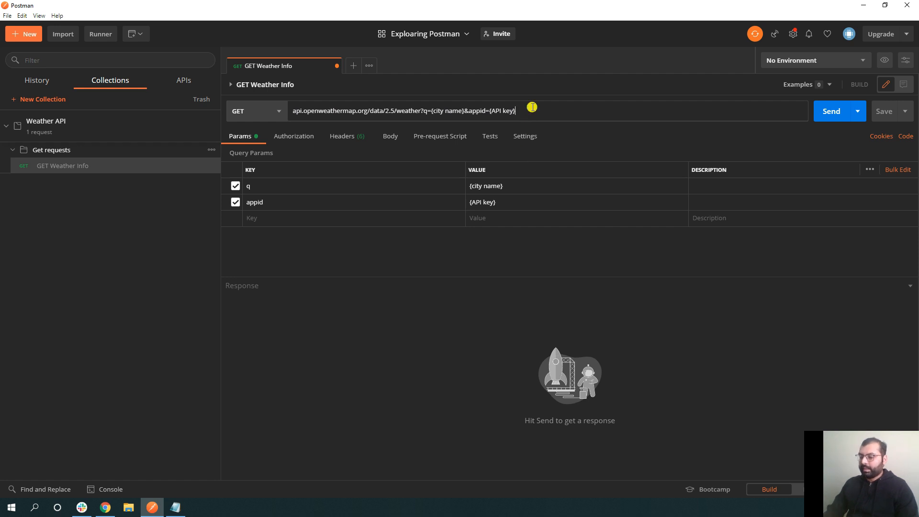
type("&test=value")
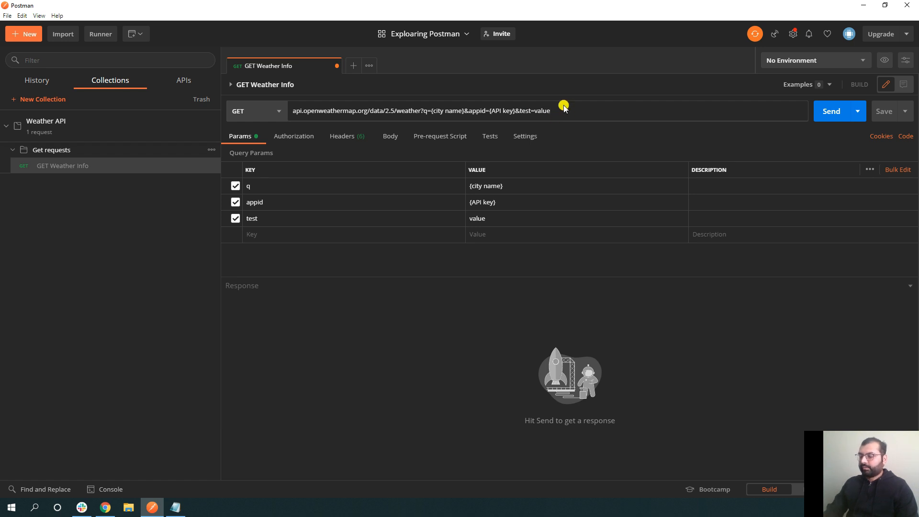
type("&key=value")
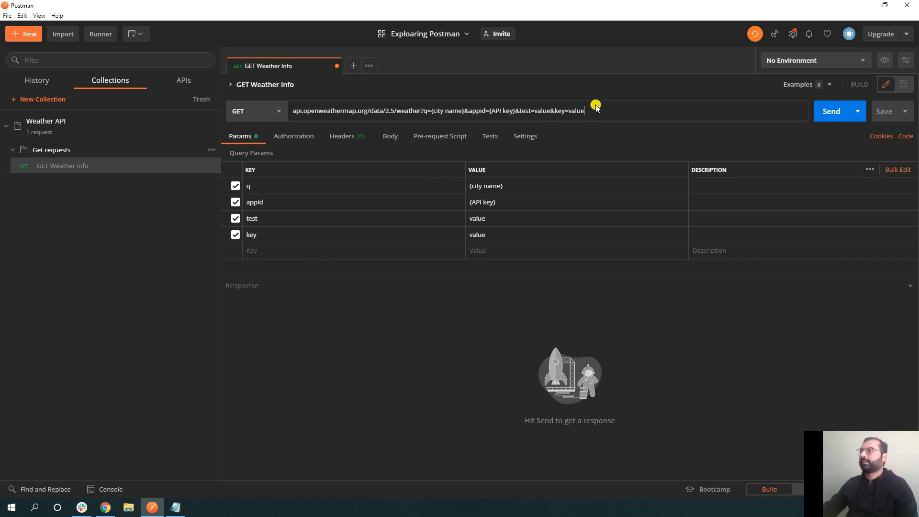
key("BackSpace")
key("BackSpace")
key("BackSpace")
key("BackSpace")
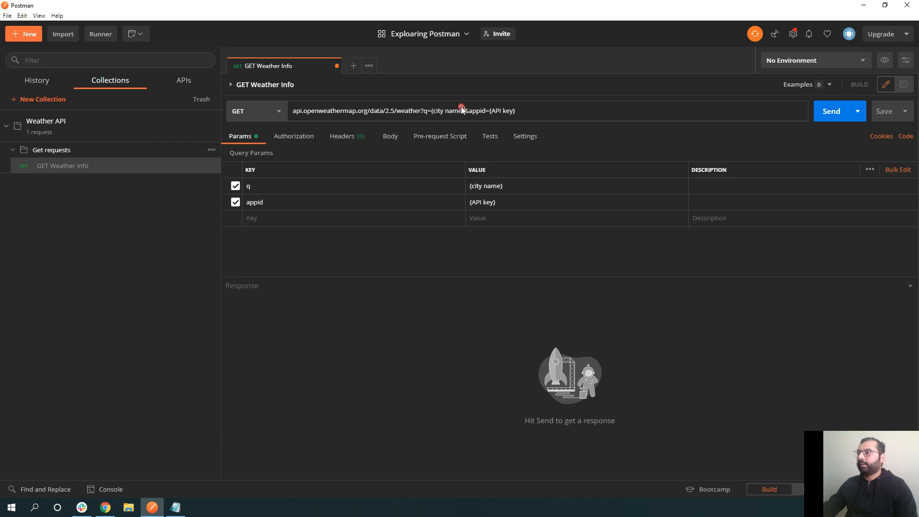
Step: Replace the {city name} placeholder with 'Indianapolis' as the q value
key("BackSpace")
key("BackSpace")
key("BackSpace")
key("BackSpace")
key("BackSpace")
key("BackSpace")
key("BackSpace")
key("BackSpace")
key("BackSpace")
key("BackSpace")
key("BackSpace")
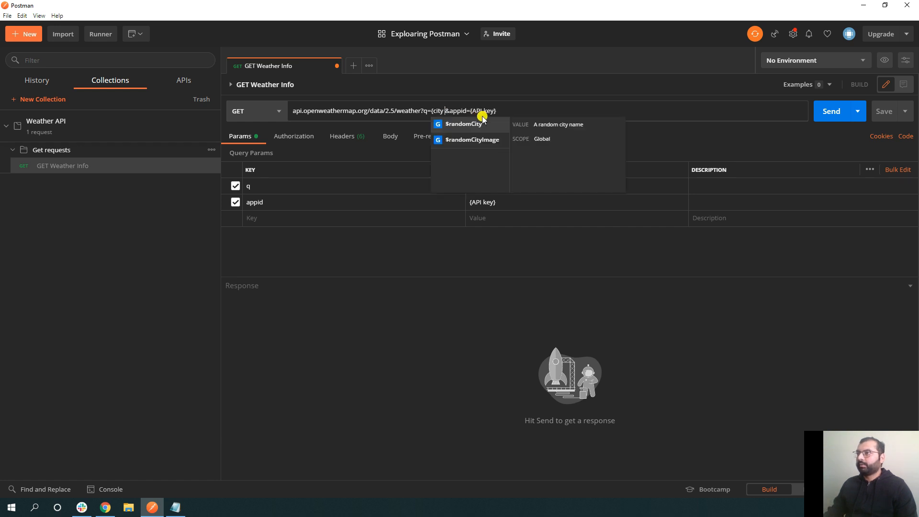
type("Indianp")
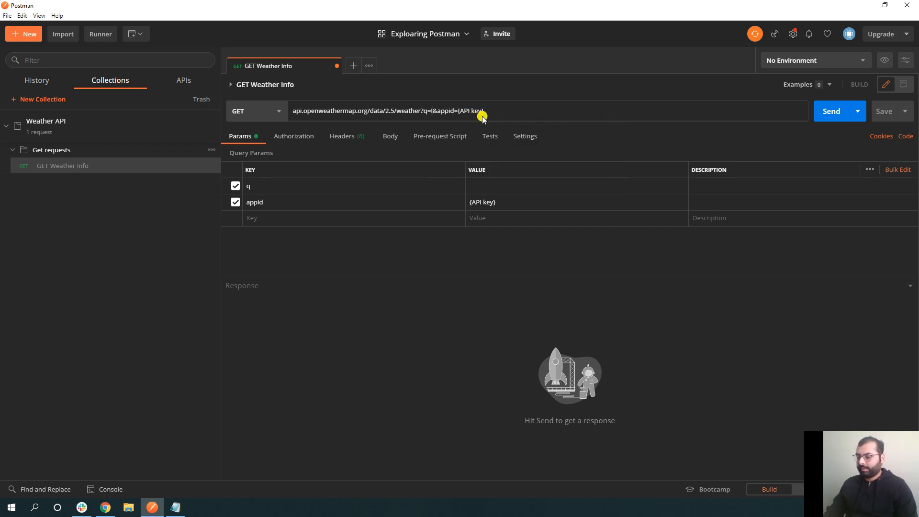
key("BackSpace")
type("apolis")
Step: Replace the {API key} placeholder after appid= with the real API key copied from Notepad
left_click(539, 117)
key("BackSpace")
key("BackSpace")
key("BackSpace")
key("BackSpace")
key("BackSpace")
key("BackSpace")
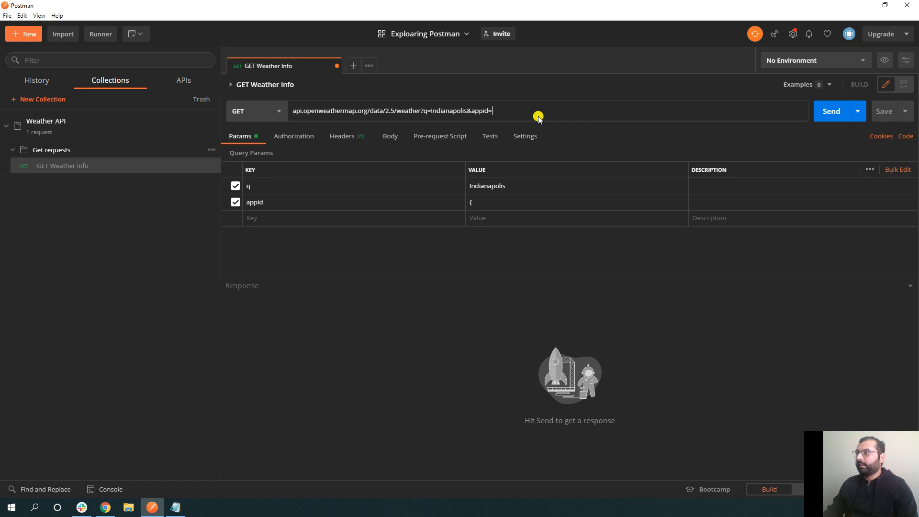
left_click(176, 507)
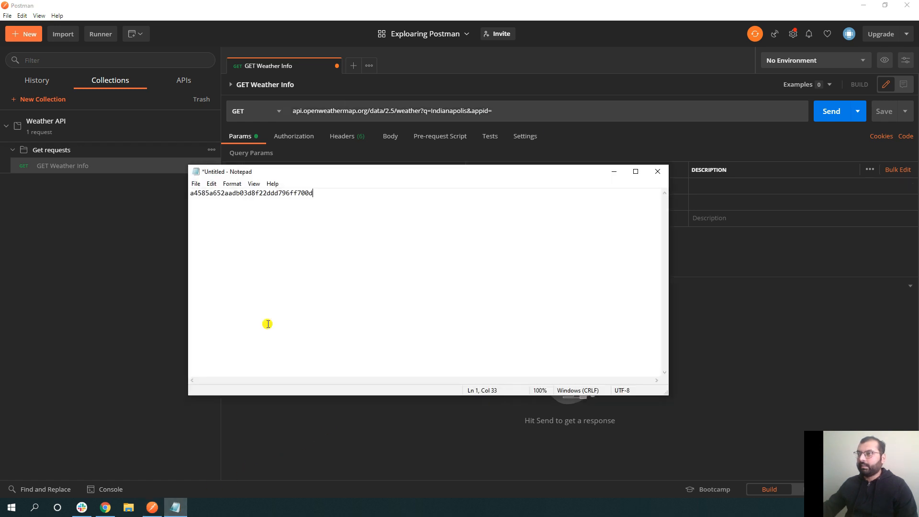
mouse_move(313, 194)
left_mouse_down()
mouse_move(200, 201)
mouse_move(313, 185)
left_mouse_up()
right_click(207, 194)
left_click(195, 194)
left_click(614, 171)
left_click(486, 112)
key("ctrl+v")
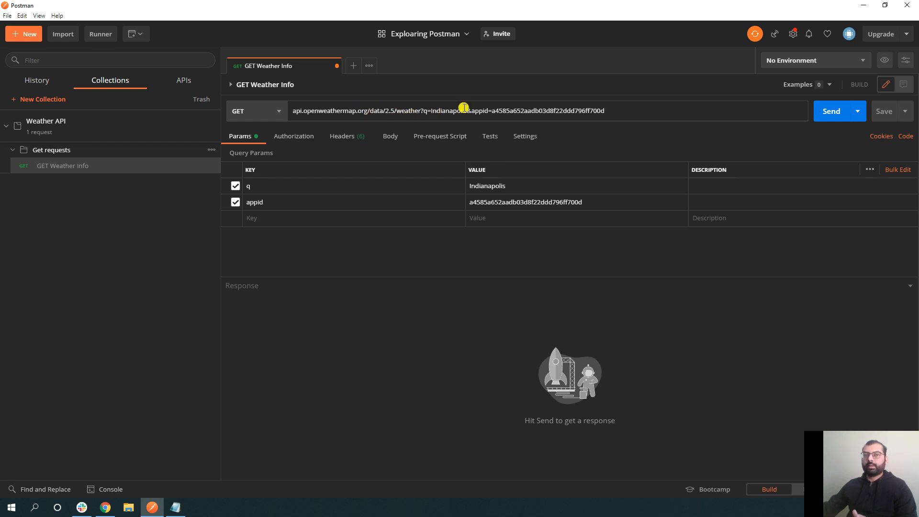
Step: Send the request and scroll through the 200 OK JSON weather response for Indianapolis
left_click(825, 118)
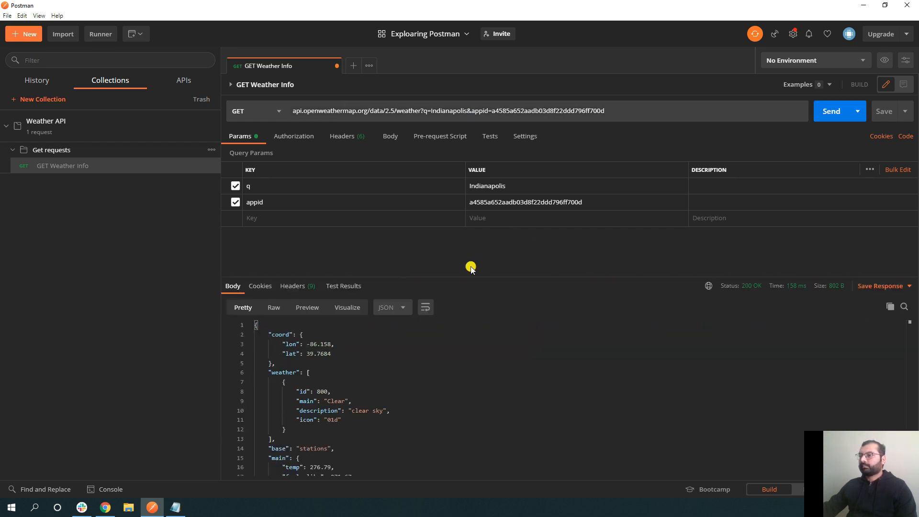
scroll(287, 349, "down", 1)
scroll(290, 353, "up", 1)
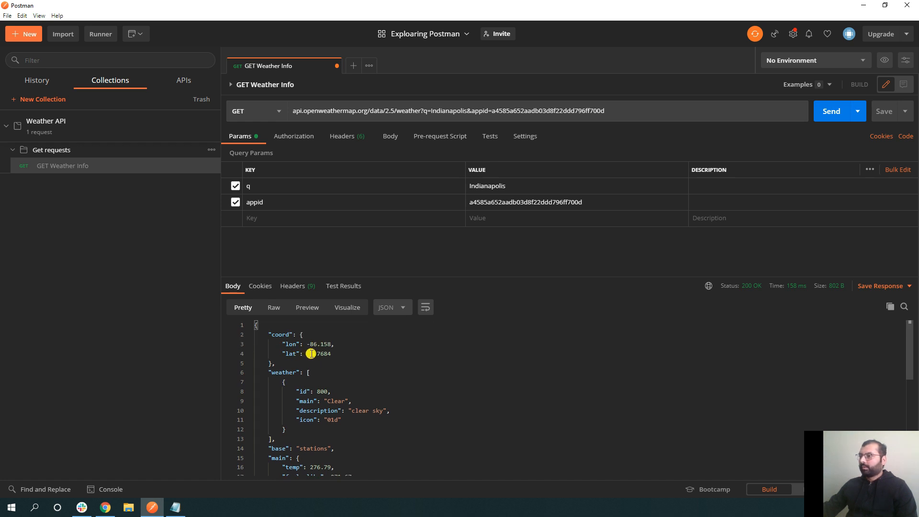
scroll(311, 353, "down", 2)
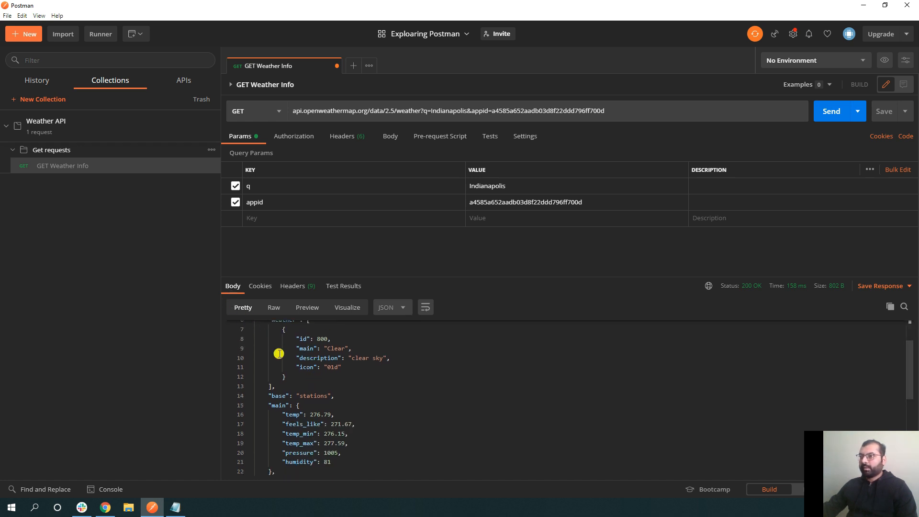
scroll(280, 353, "up", 2)
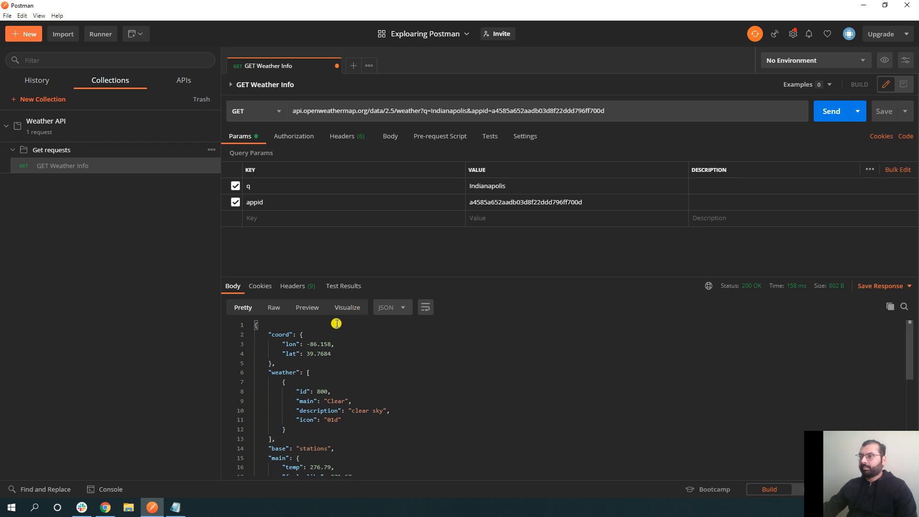
left_click(391, 308)
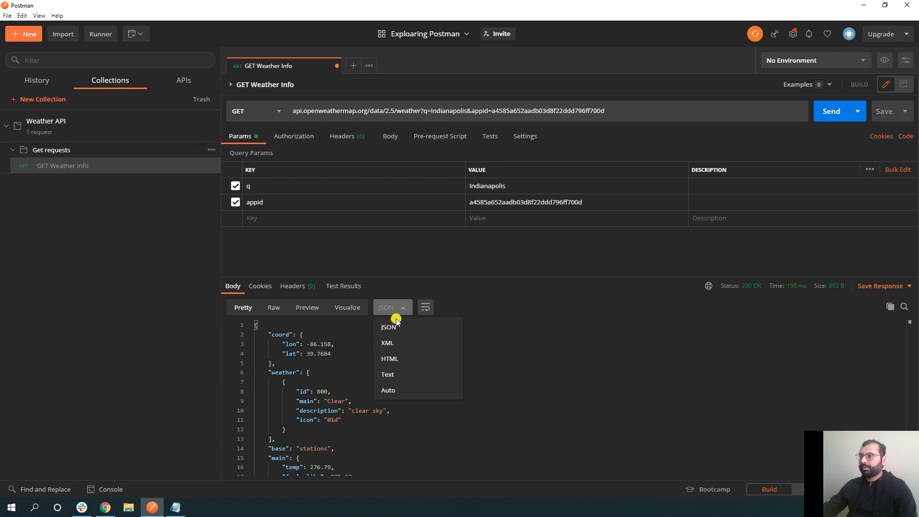
left_click(392, 376)
left_click(390, 308)
left_click(388, 344)
left_click(391, 309)
left_click(389, 330)
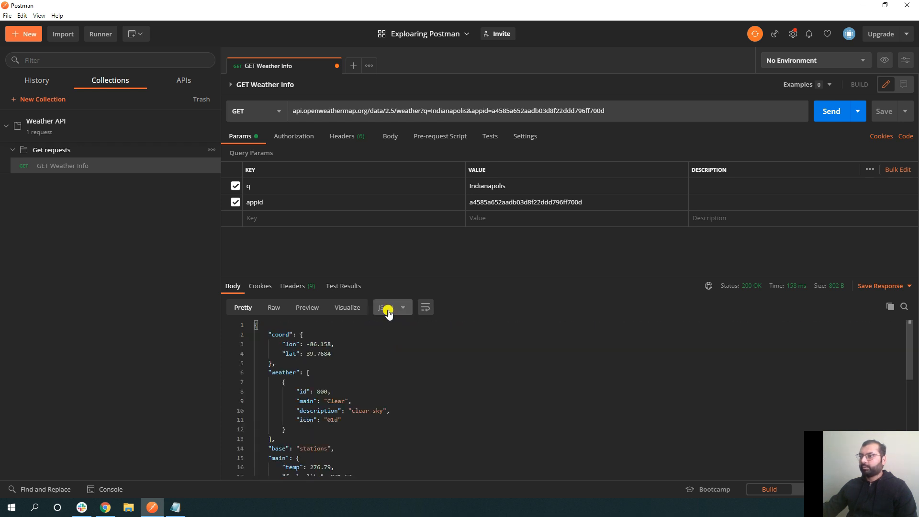
left_click(396, 312)
left_click(394, 309)
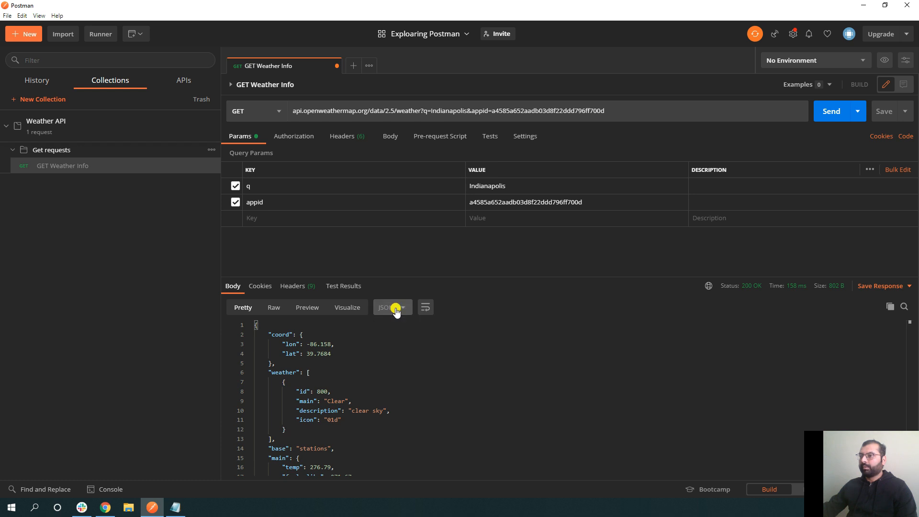
left_click(272, 311)
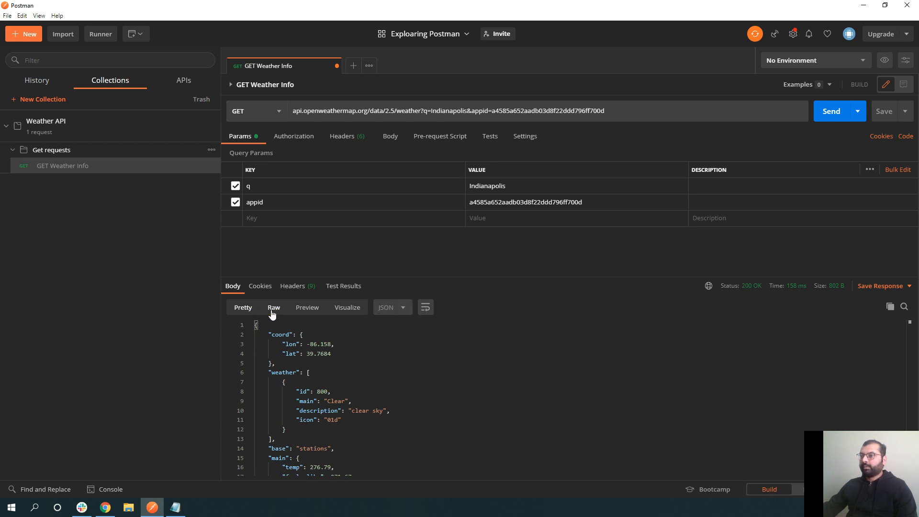
left_click(335, 312)
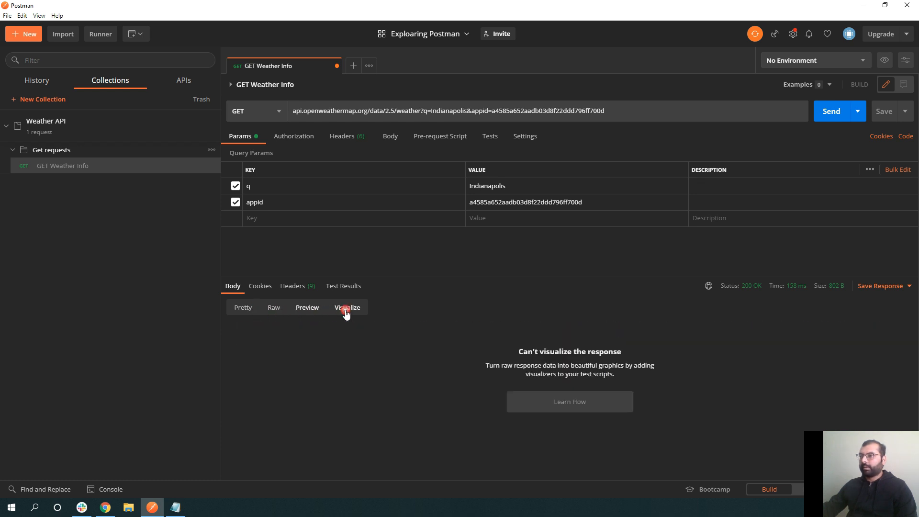
left_click(307, 309)
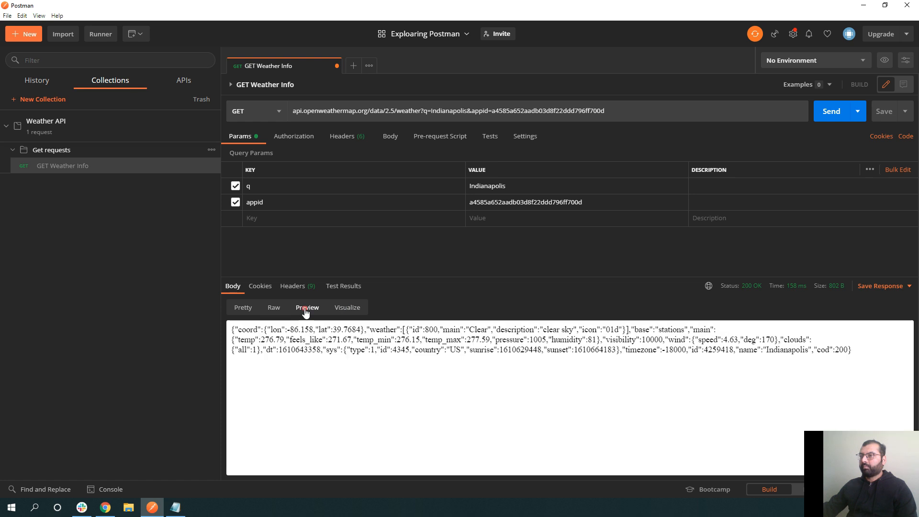
left_click(245, 311)
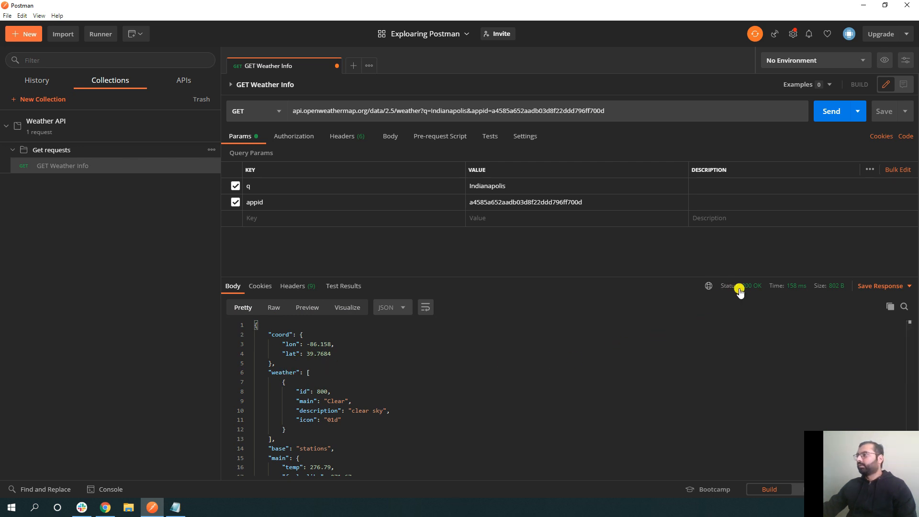
mouse_move(751, 290)
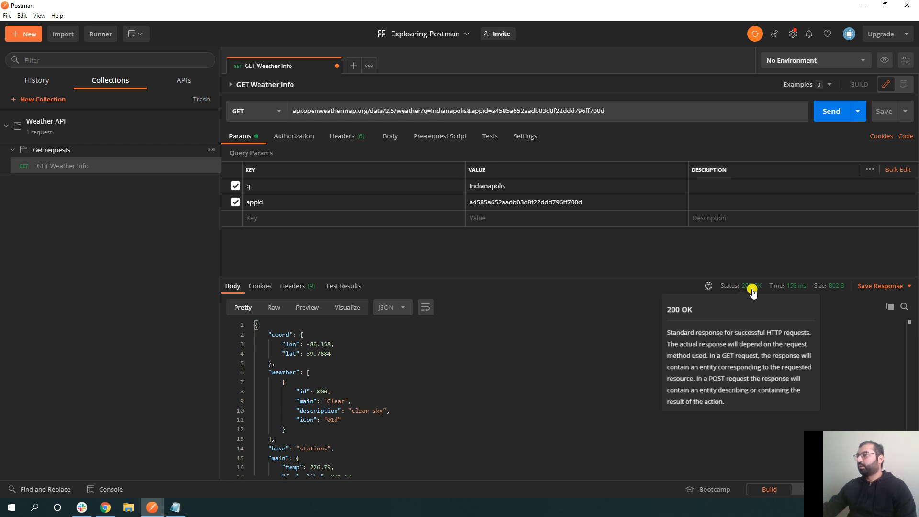
mouse_move(796, 290)
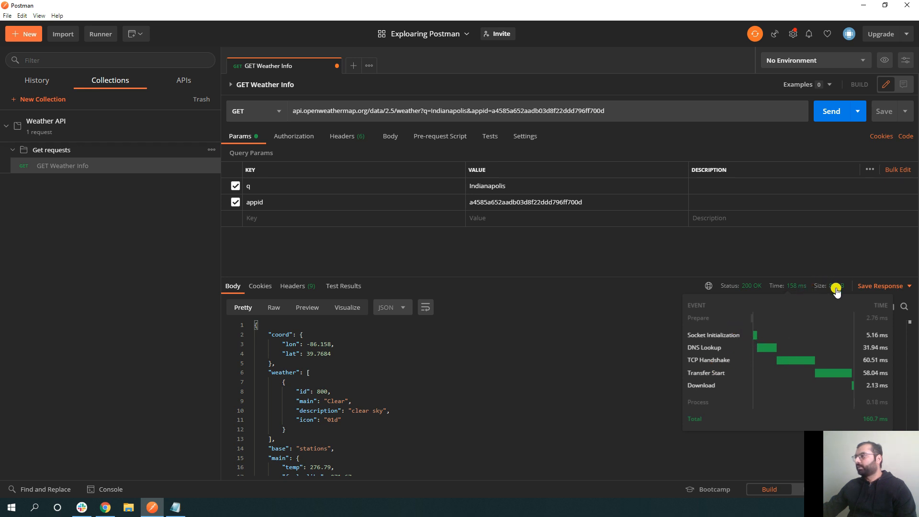
mouse_move(833, 287)
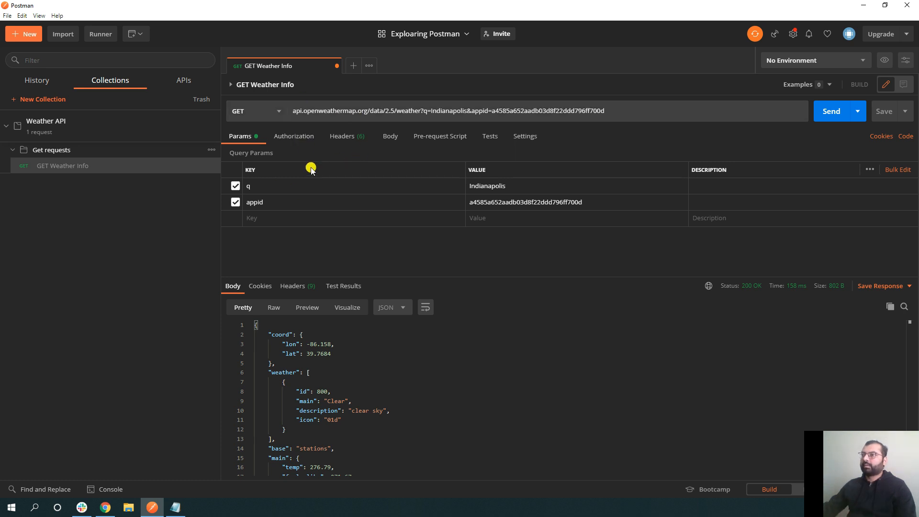
Step: Set the request's authorization type to API Key
left_click(287, 139)
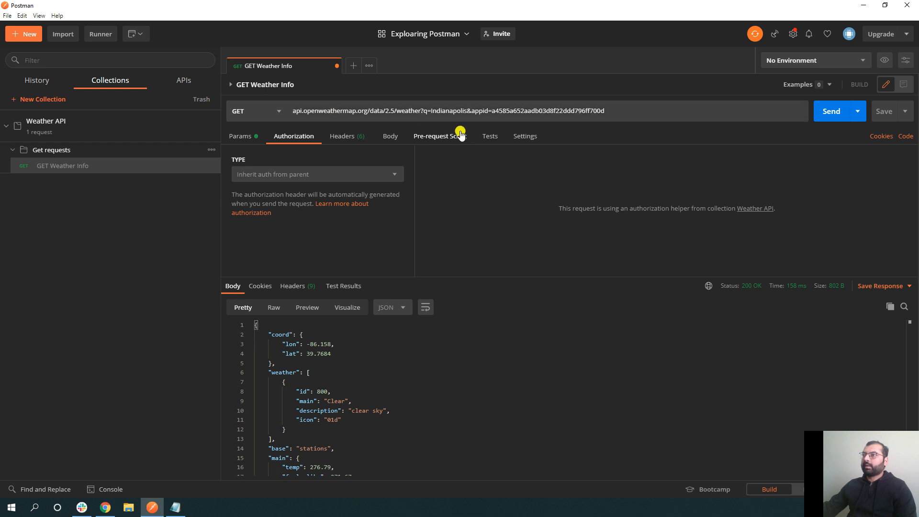
left_click(321, 177)
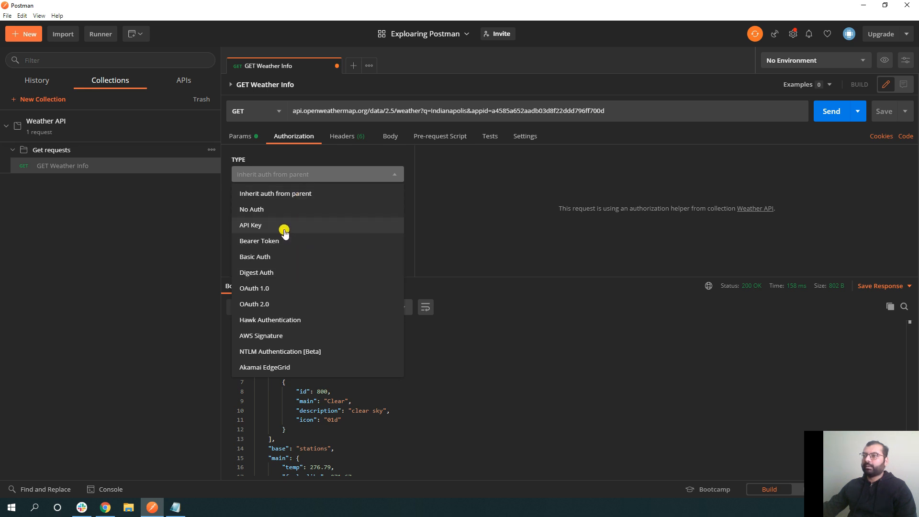
left_click(251, 227)
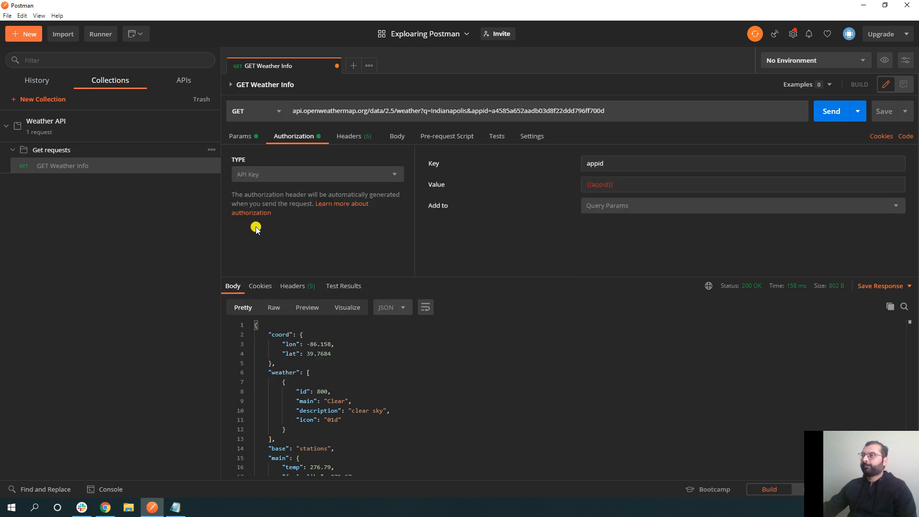
Step: Copy the API key from the URL into the API Key authorization Value field
left_click_drag(491, 114, 568, 110)
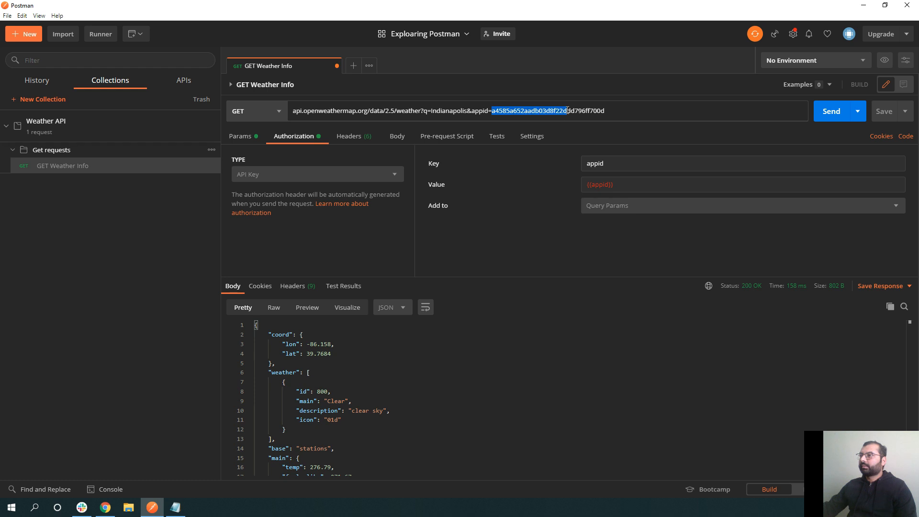
right_click(605, 112)
left_click(622, 159)
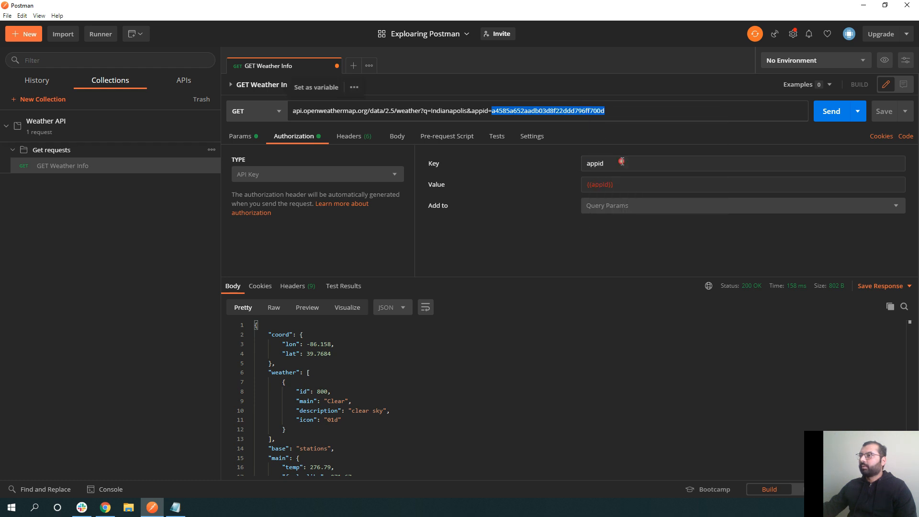
left_click_drag(632, 187, 577, 182)
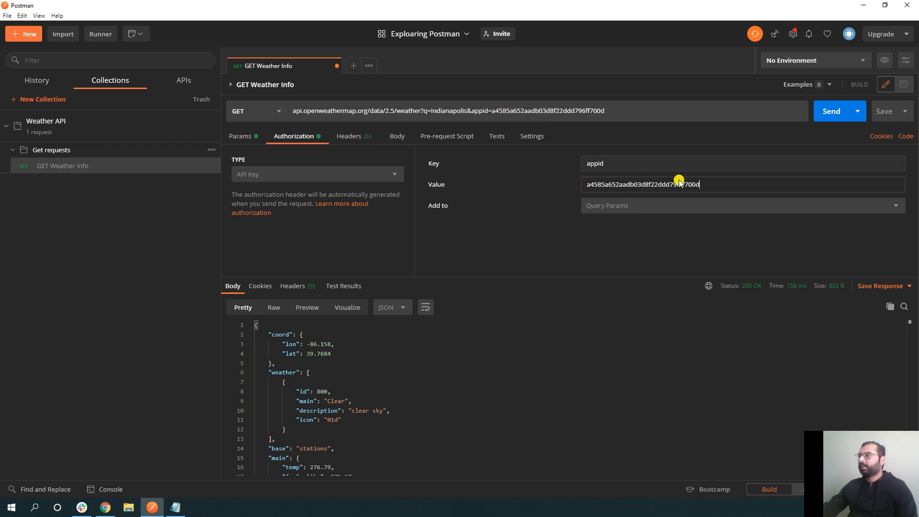
Step: Remove the appid parameter from the URL, complete the truncated key value, and resend
left_click(469, 111)
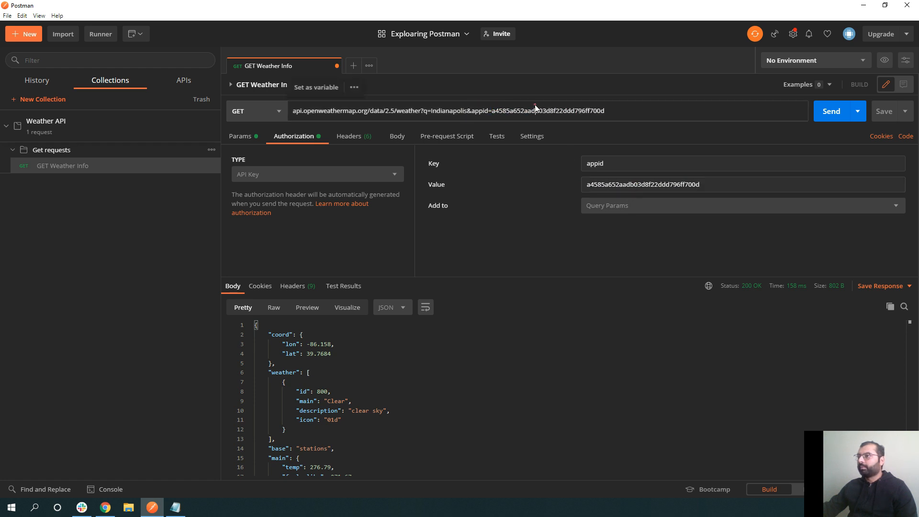
left_click_drag(613, 111, 473, 116)
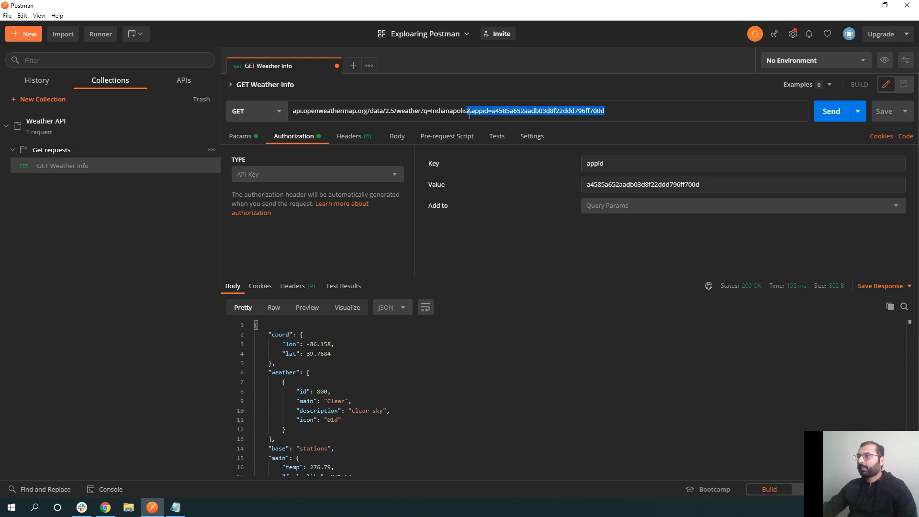
key("BackSpace")
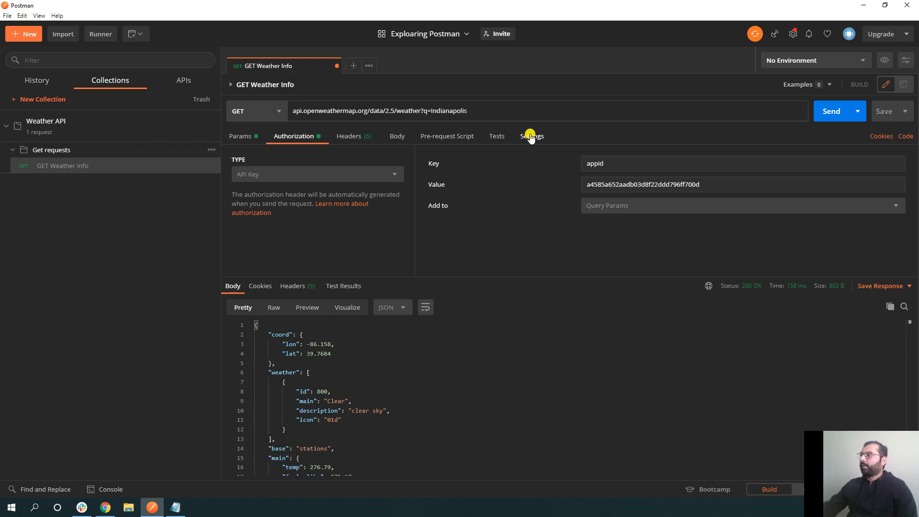
left_click(845, 115)
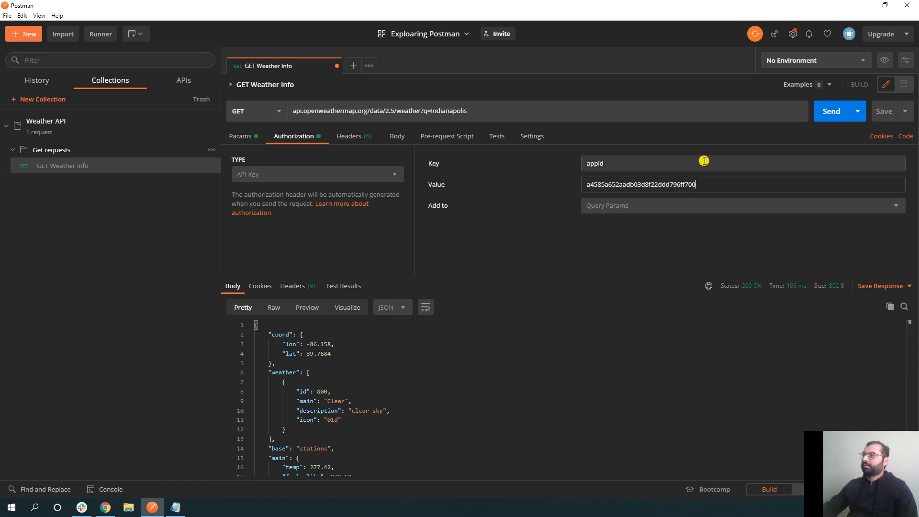
left_click(832, 113)
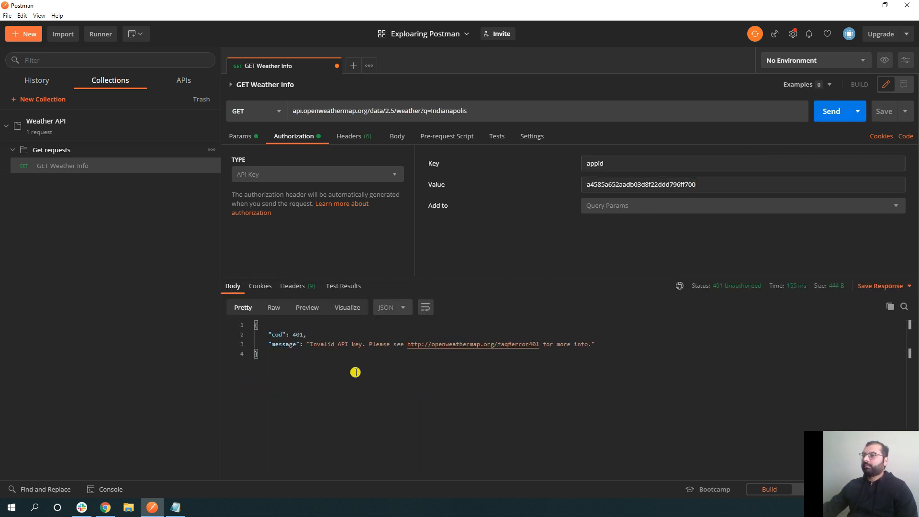
left_click(702, 184)
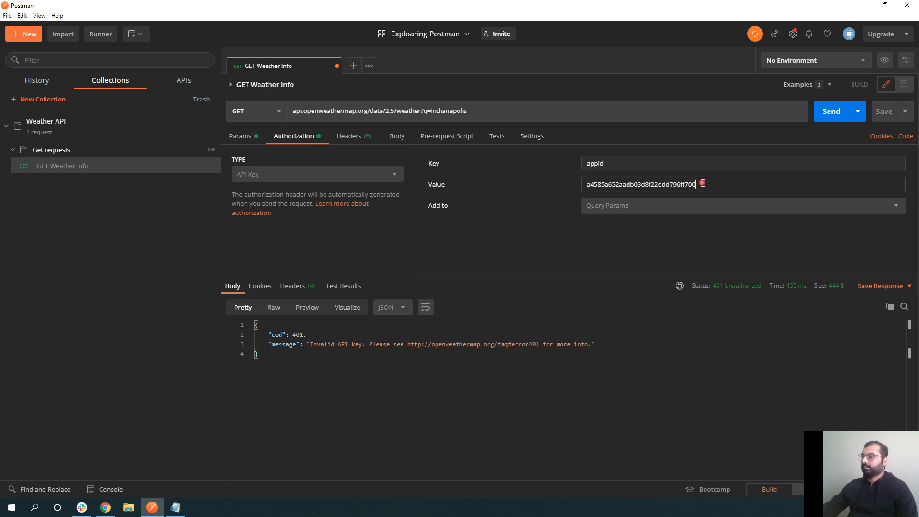
type("d")
left_click(829, 112)
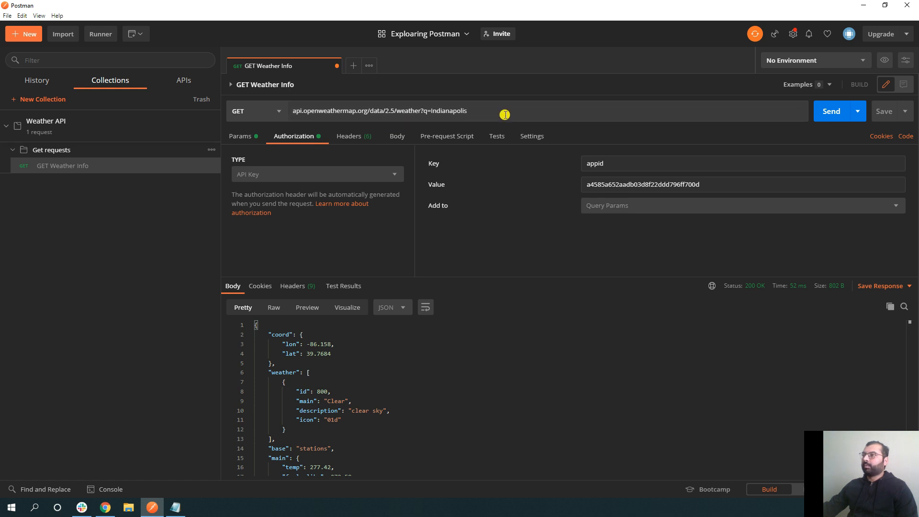
Step: Look through the Headers and Body tabs, then show the empty Pre-request Script
left_click(351, 140)
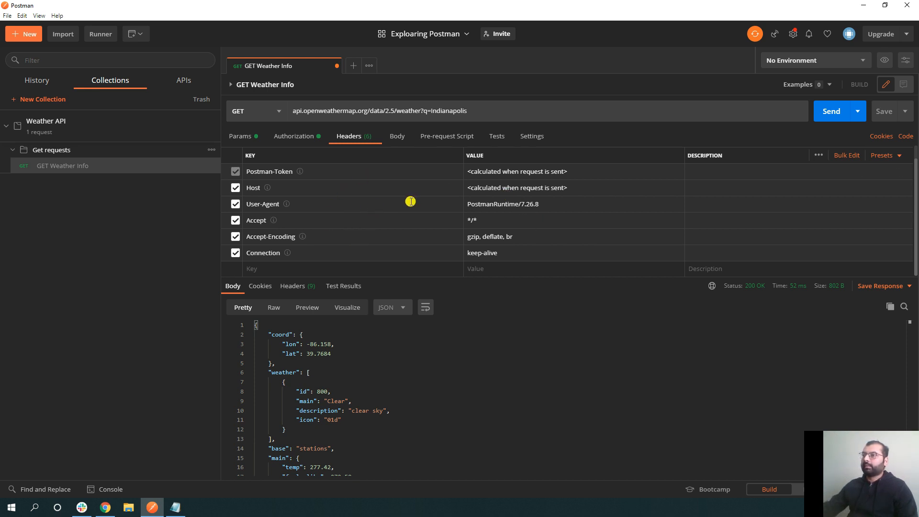
left_click(397, 139)
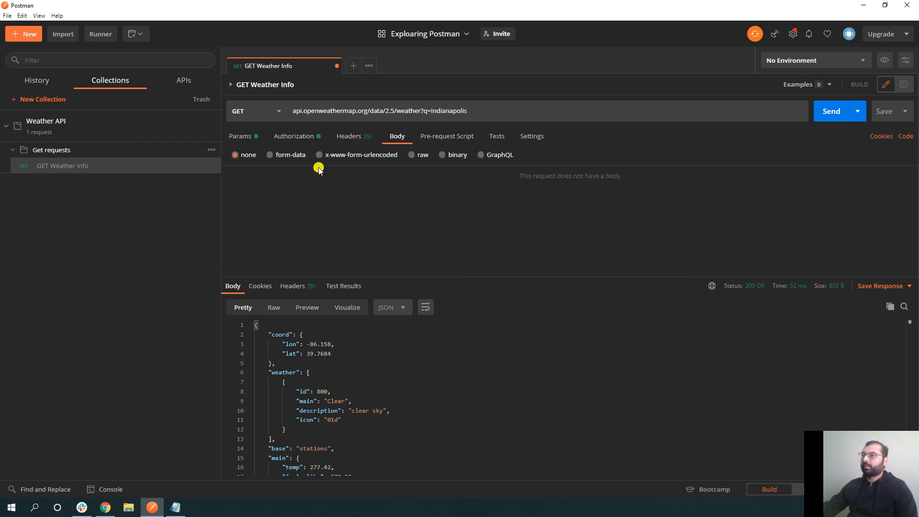
left_click(442, 137)
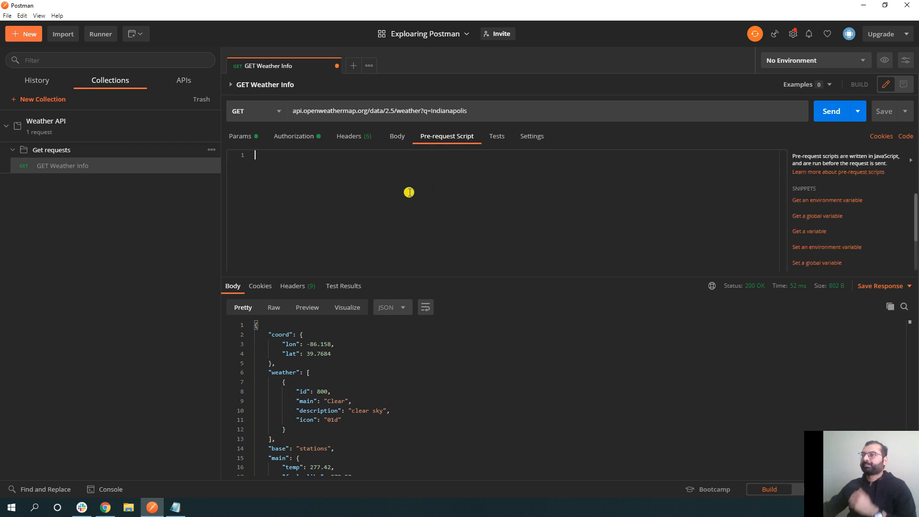
Step: Enter console.log("Hello world"); as the pre-request script, then review the Tests, Settings, Authorization and Params tabs
type("console.l")
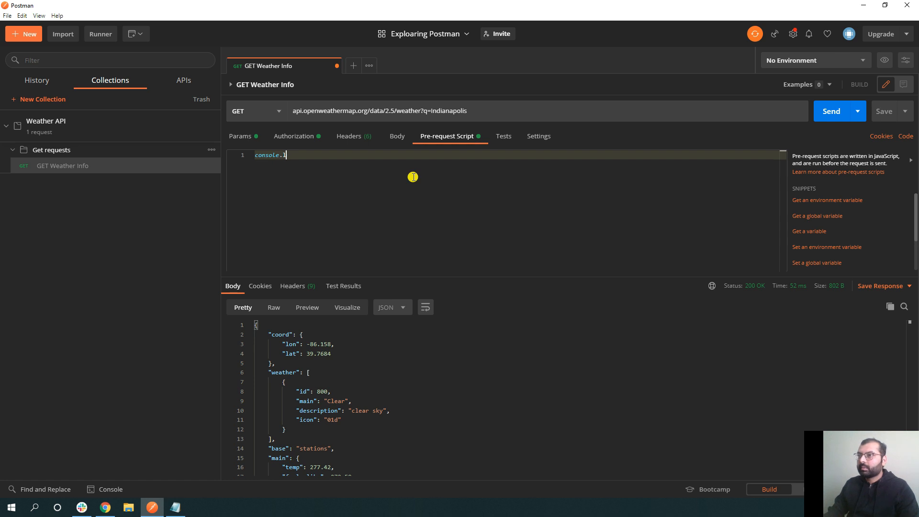
type("eog(\"Hello world\");")
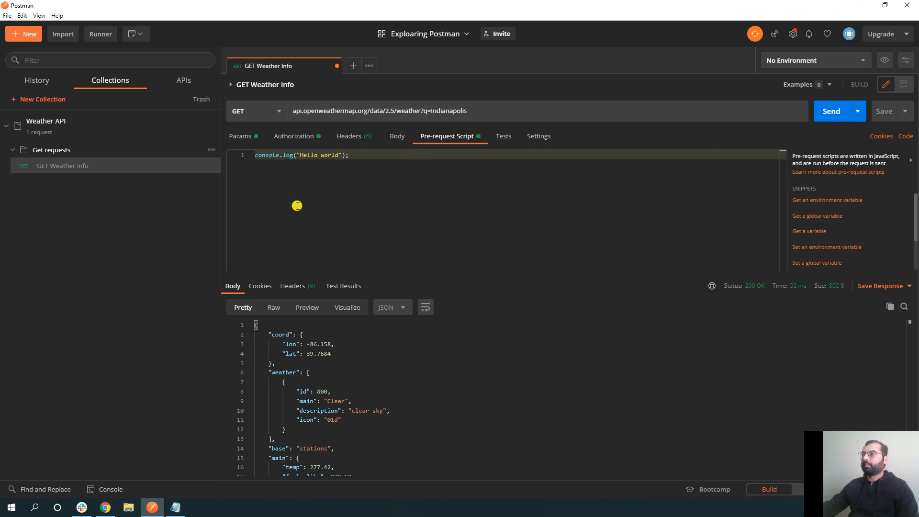
left_click(503, 138)
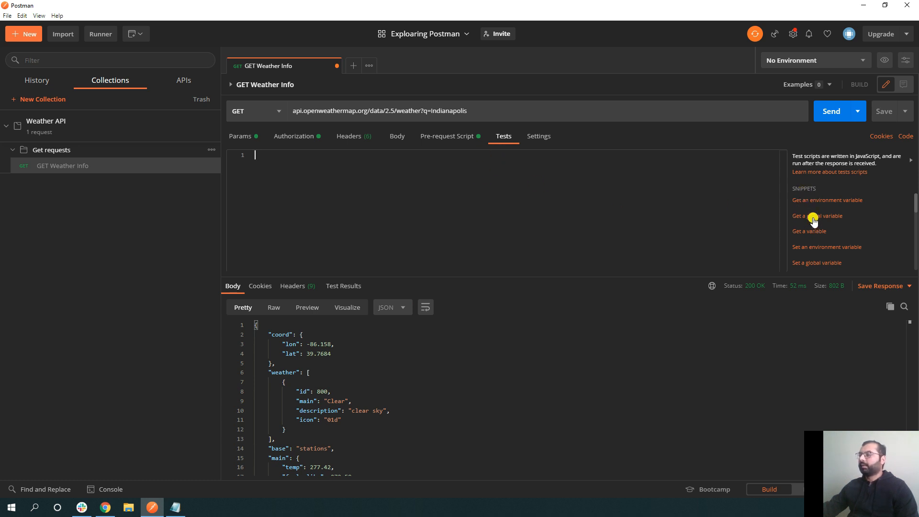
left_click(538, 138)
left_click(504, 139)
left_click(433, 138)
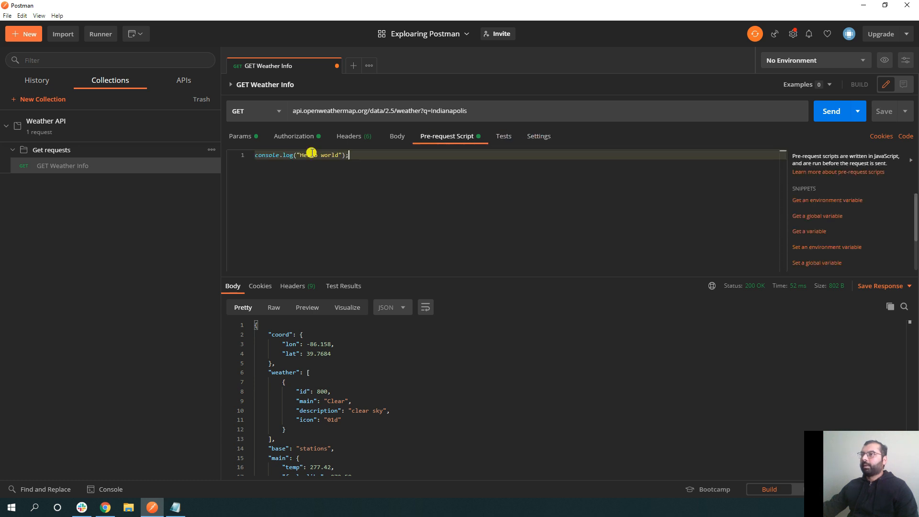
left_click(295, 139)
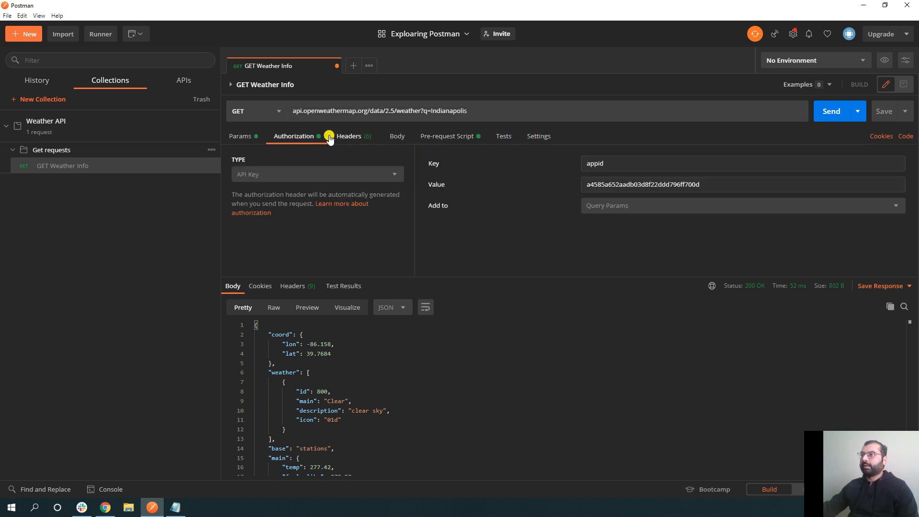
left_click(246, 137)
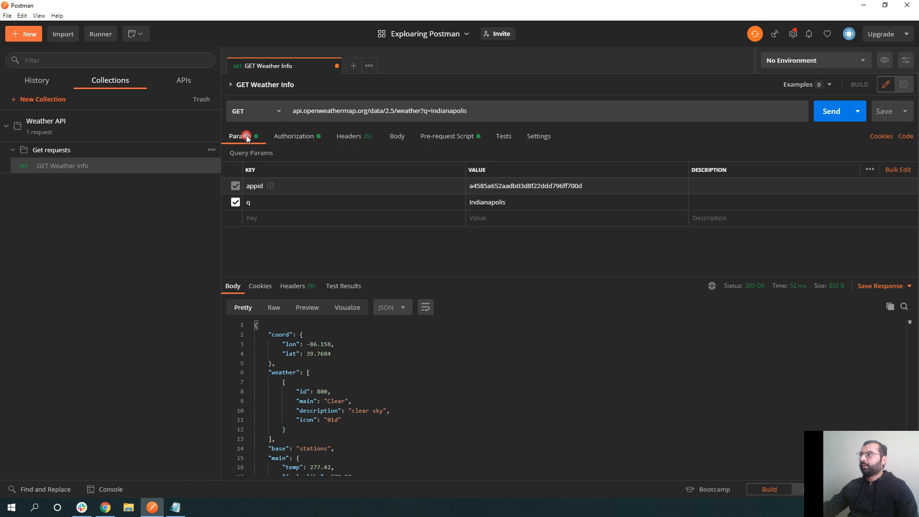
Step: Send the request, check that the Console logs "Hello world" before the weather call, then close it
left_click(833, 111)
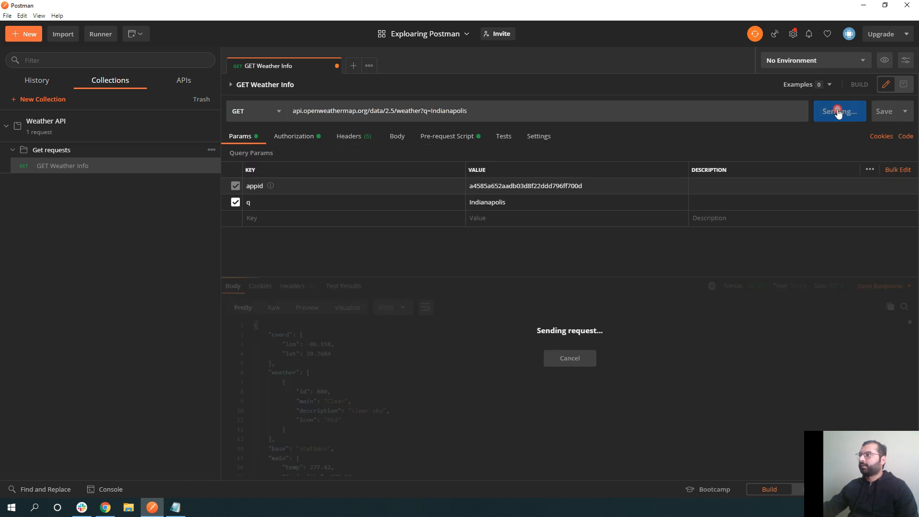
left_click(111, 489)
scroll(143, 431, "down", 5)
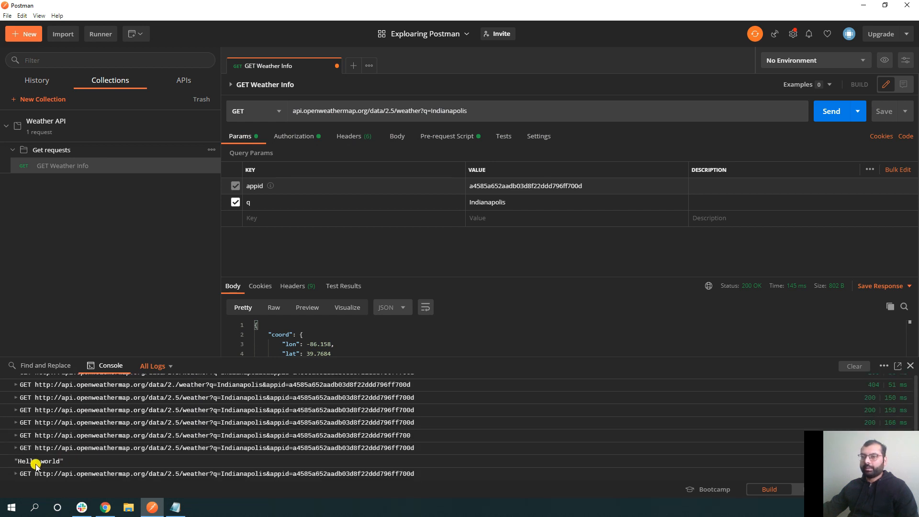
left_click(910, 366)
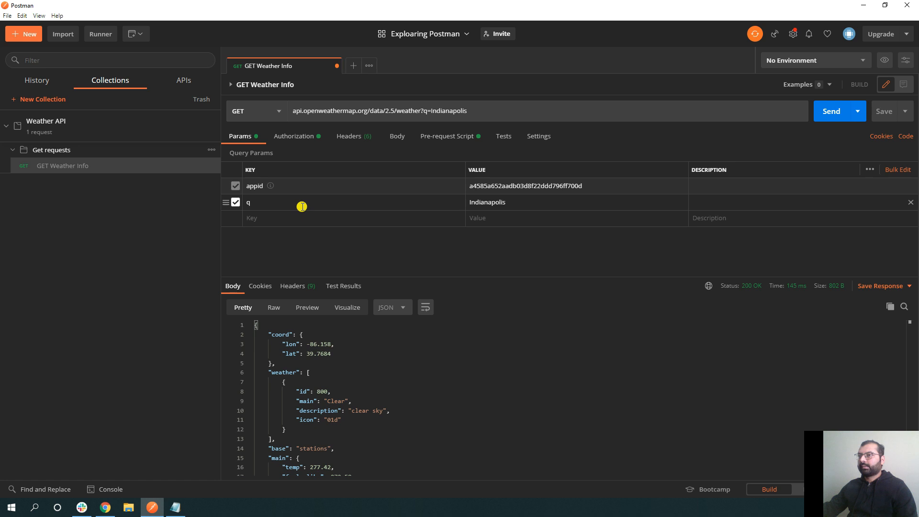
Step: Copy the API key value from the Authorization tab and open the Weather API collection's actions menu
left_click(281, 138)
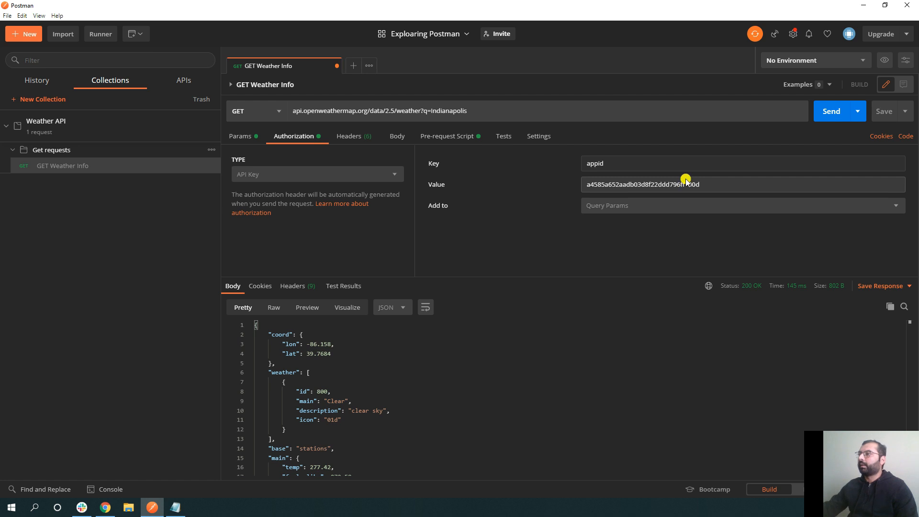
left_click_drag(713, 187, 574, 177)
right_click(594, 181)
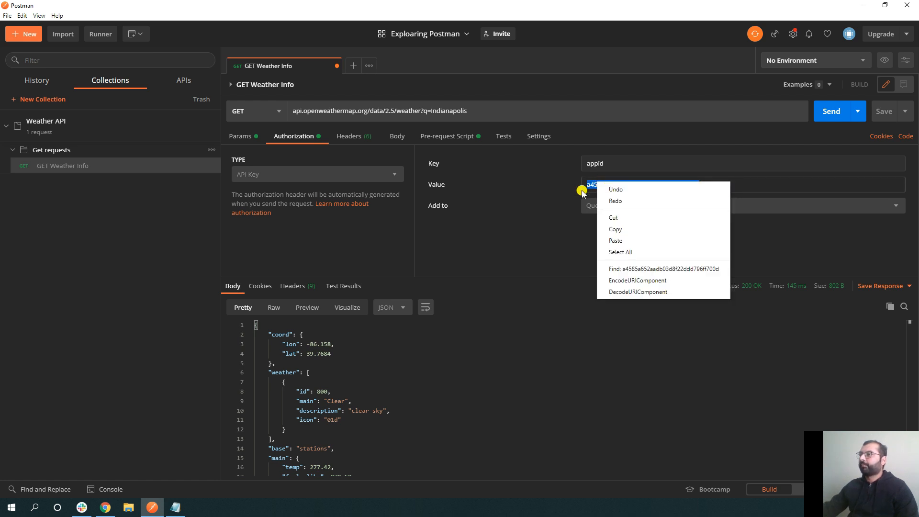
right_click(588, 186)
left_click(608, 234)
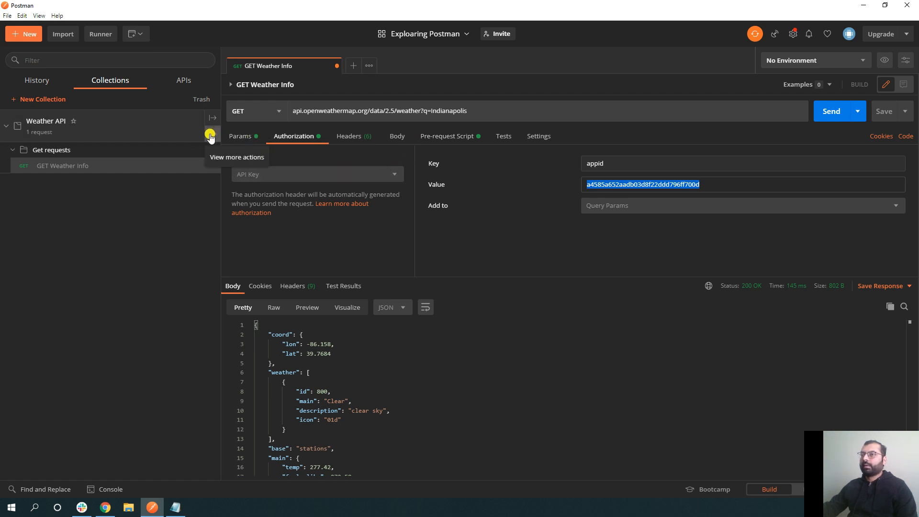
left_click(211, 135)
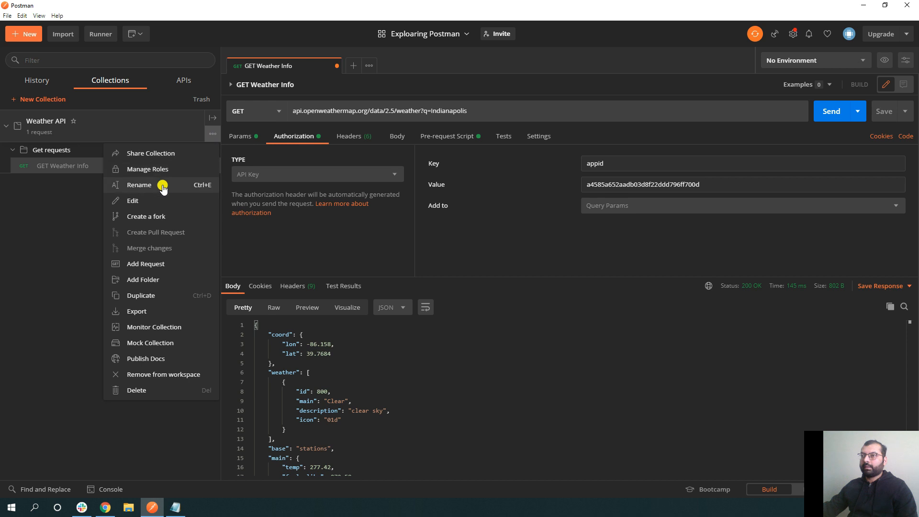
Step: Add collection variable appid with the pasted API key as its current value and update
left_click(148, 200)
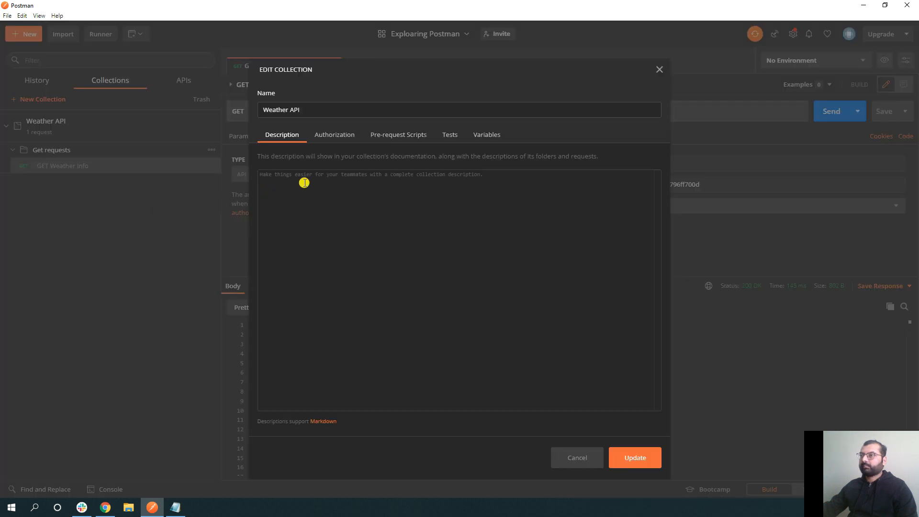
left_click(479, 138)
type("appid")
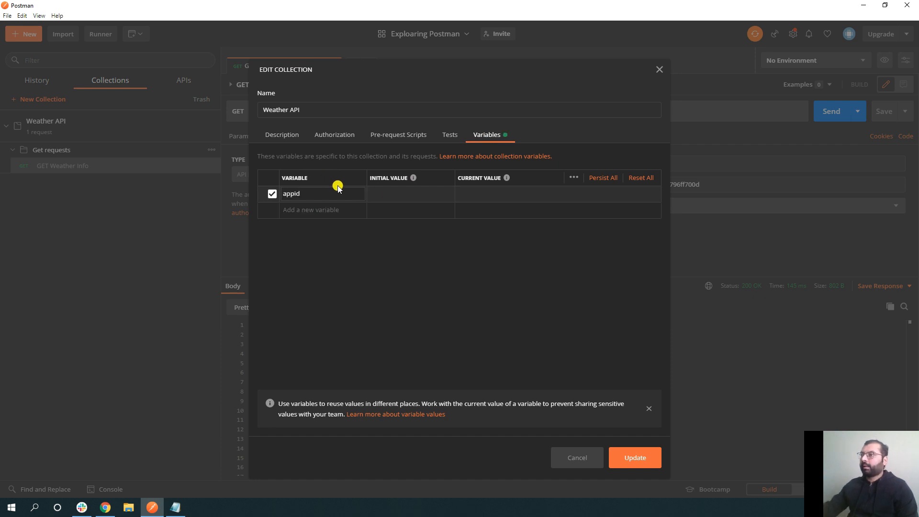
left_click(477, 195)
key("ctrl+v")
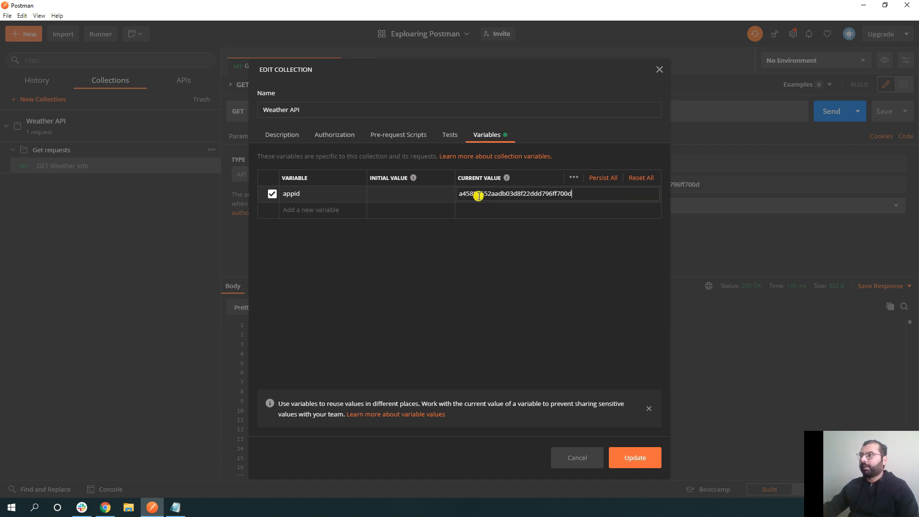
left_click(628, 458)
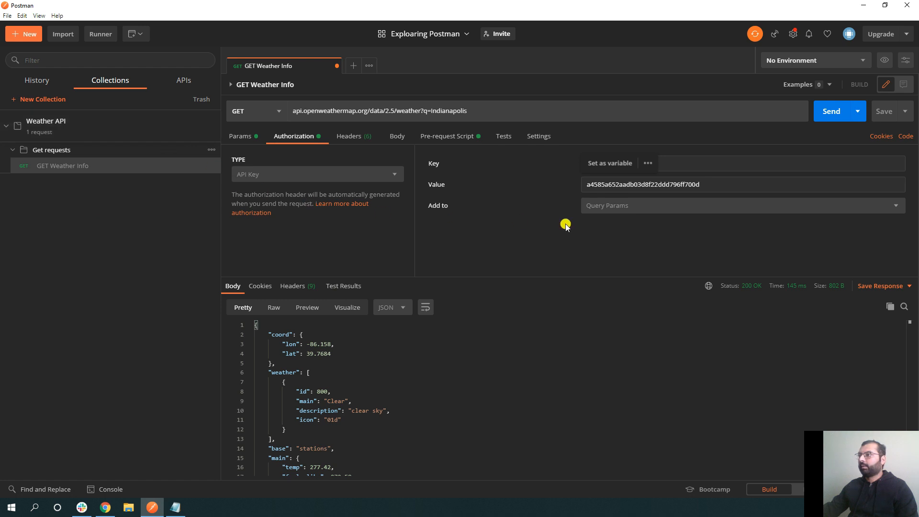
Step: Replace the hard-coded Authorization key value with {{appid}}
double_click(588, 185)
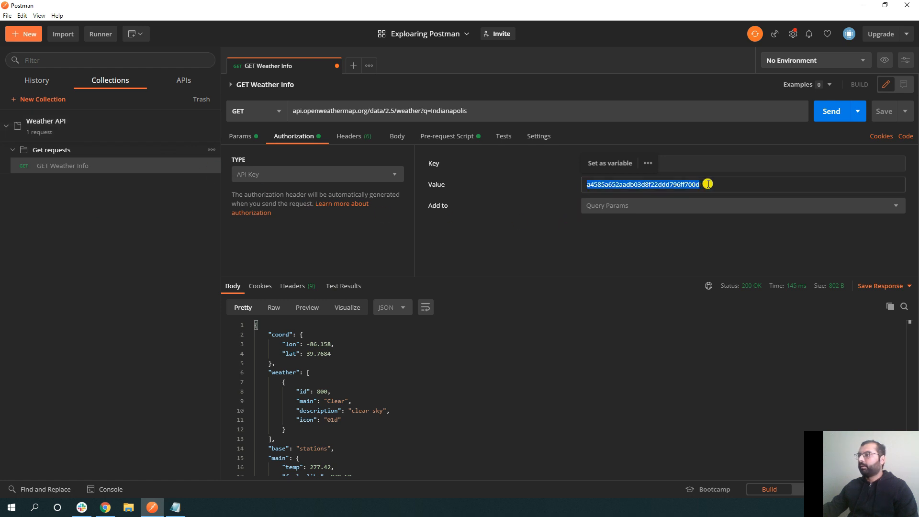
key("BackSpace")
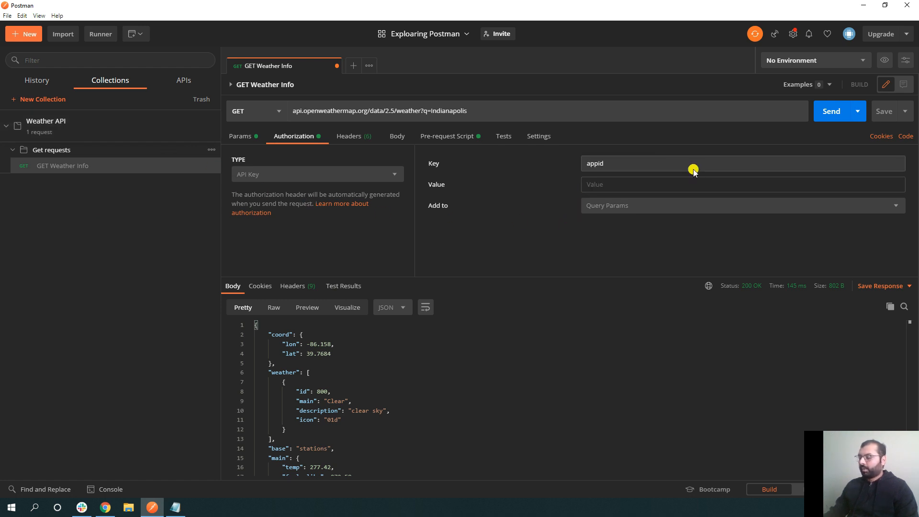
type("{}")
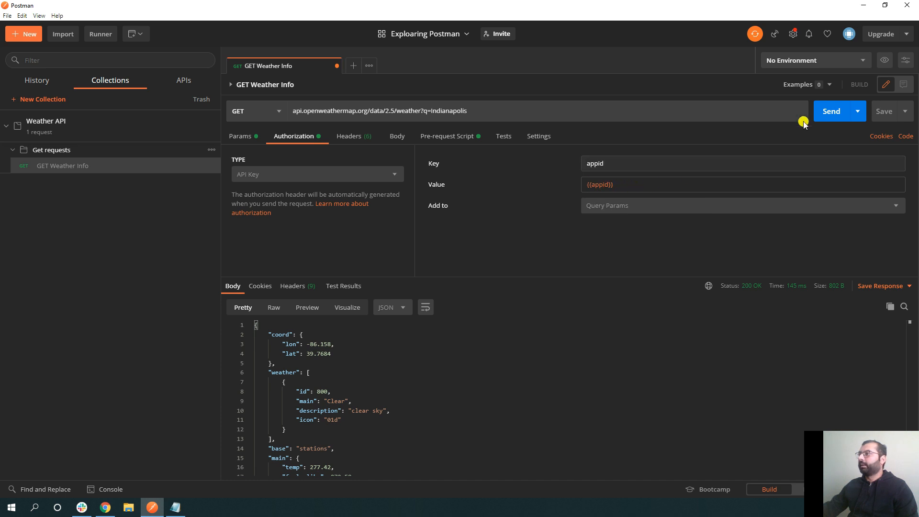
Step: Resend the request, confirm it still returns 200 OK, and view the query parameters
left_click(822, 111)
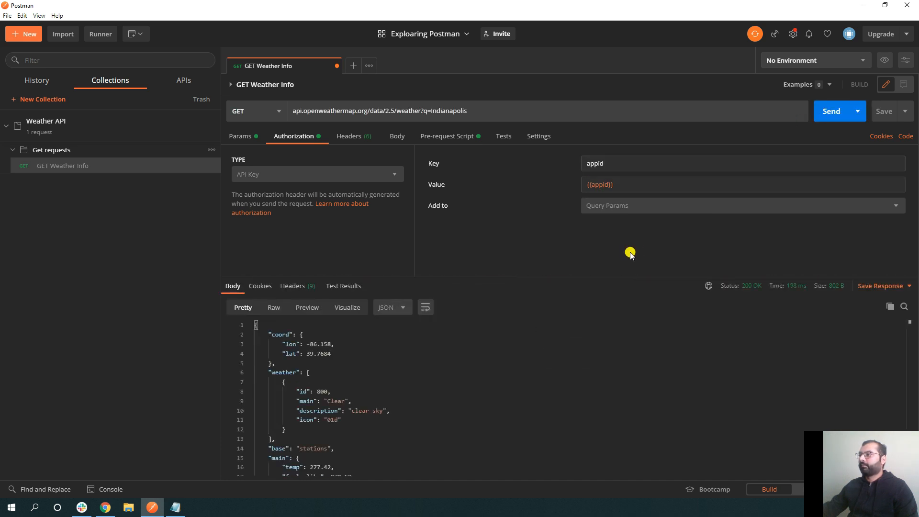
scroll(318, 362, "down", 2)
scroll(318, 361, "down", 3)
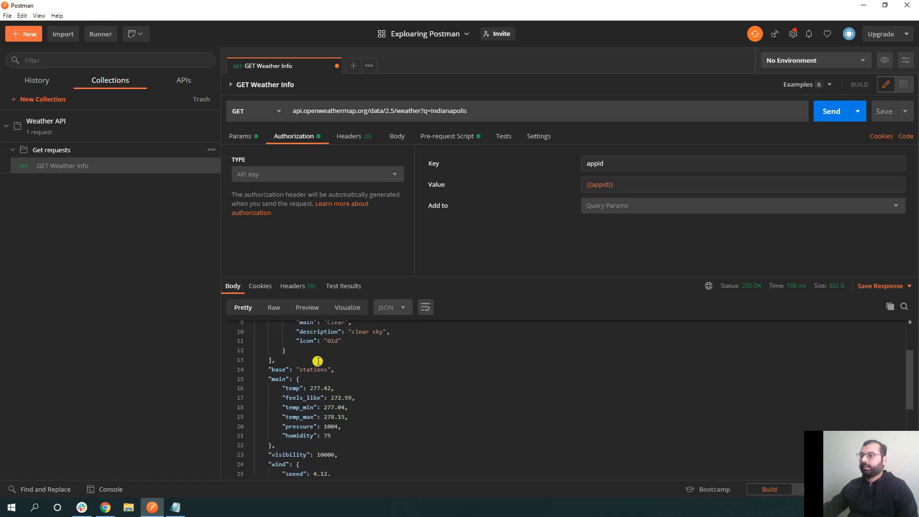
scroll(322, 366, "up", 5)
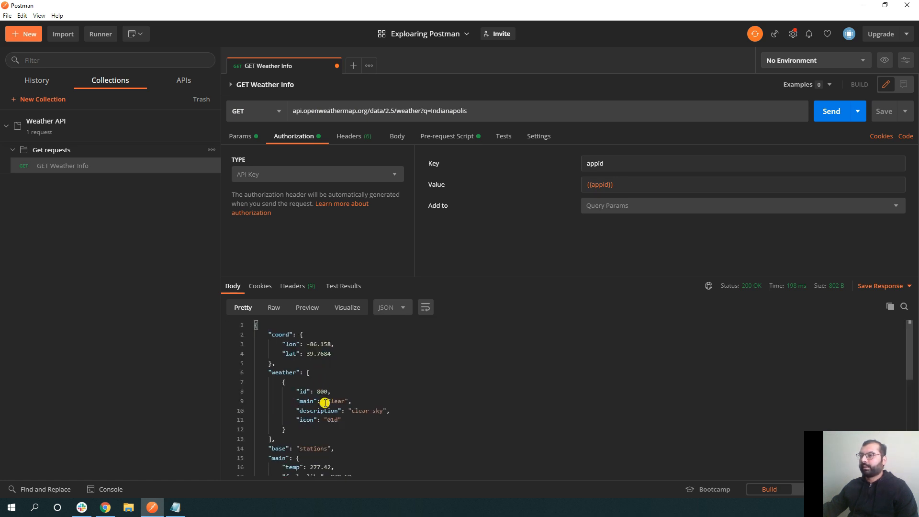
left_click(242, 137)
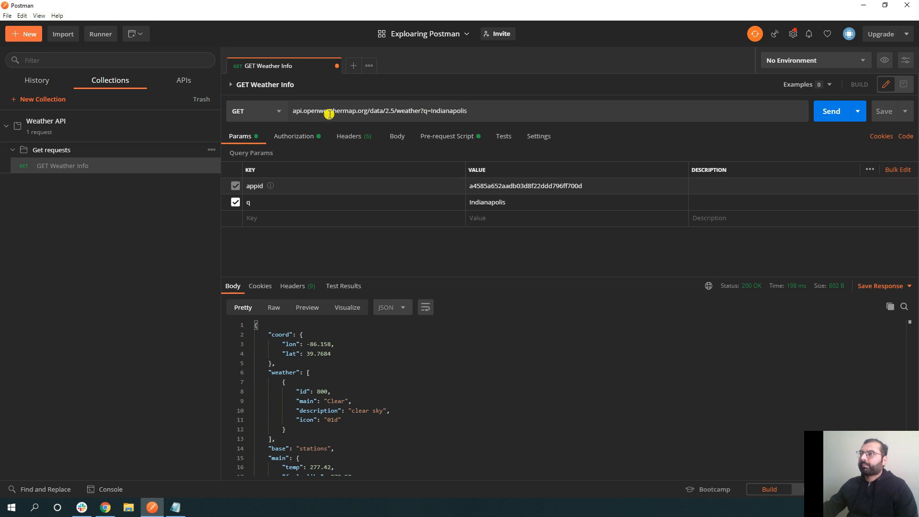
Step: Replace 2.5 in the URL with :apiversion, set its path variable value to 2.5, and send
double_click(390, 111)
left_click(399, 111)
double_click(389, 111)
left_click(399, 111)
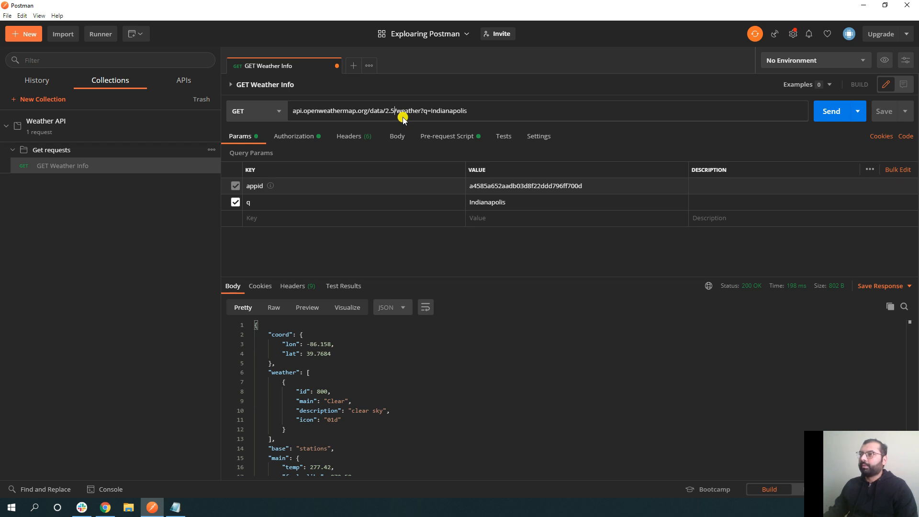
key("BackSpace")
key("BackSpace")
key("BackSpace")
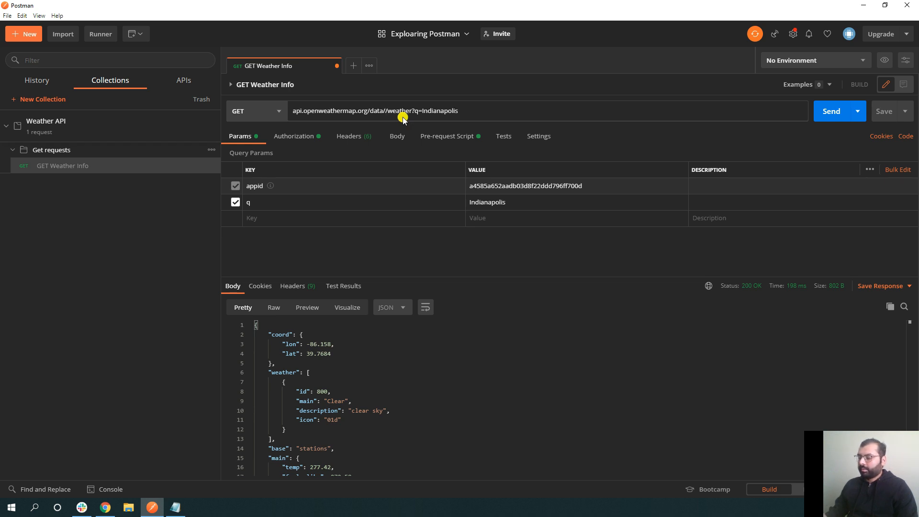
type(":")
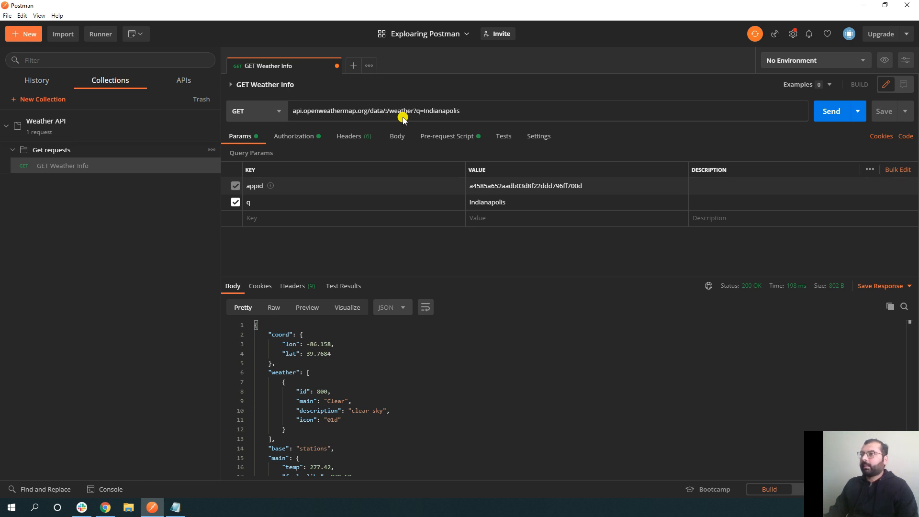
type("apiversion")
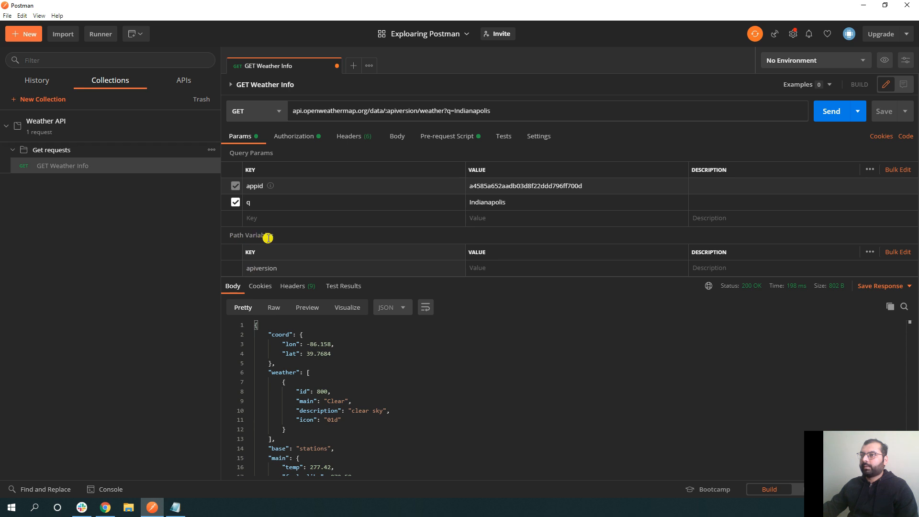
left_click(482, 267)
type("2.5")
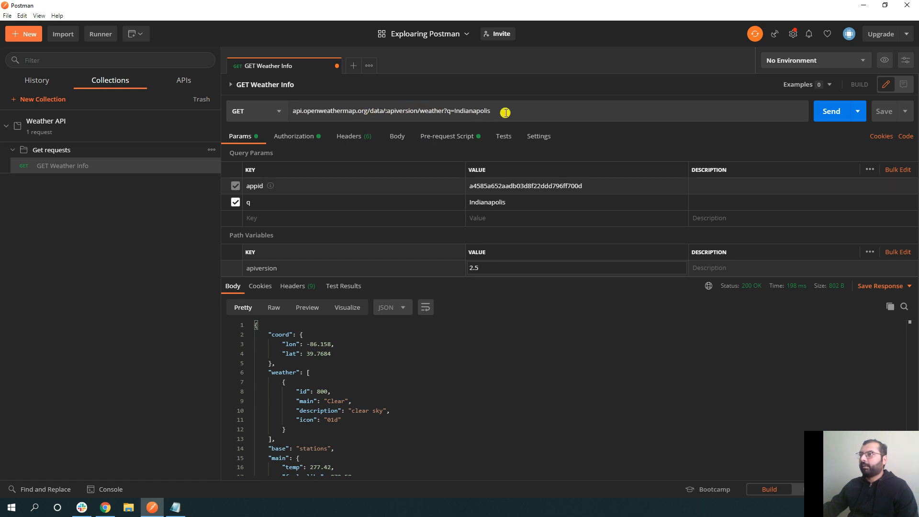
left_click(822, 116)
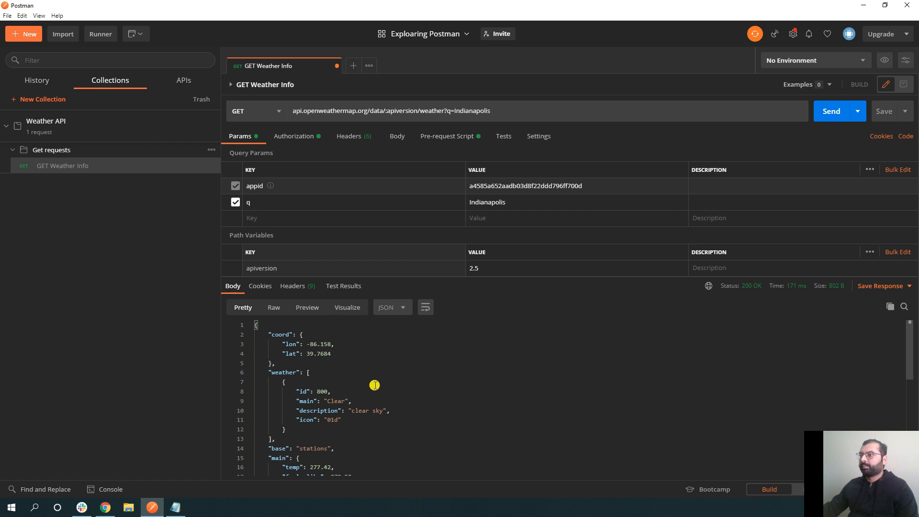
Step: Test apiversion 2., then restore it to 2.5 and resend the request
left_click(489, 267)
key("BackSpace")
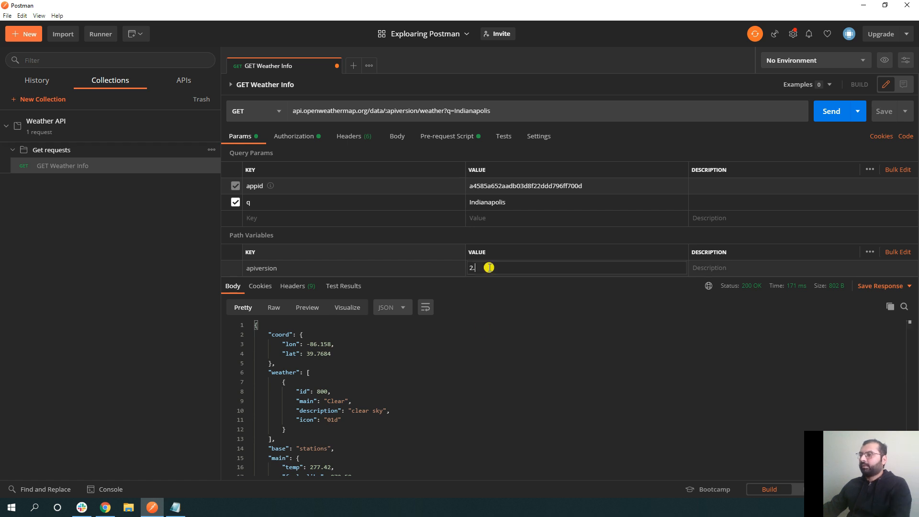
left_click(820, 113)
left_click(488, 267)
type("5")
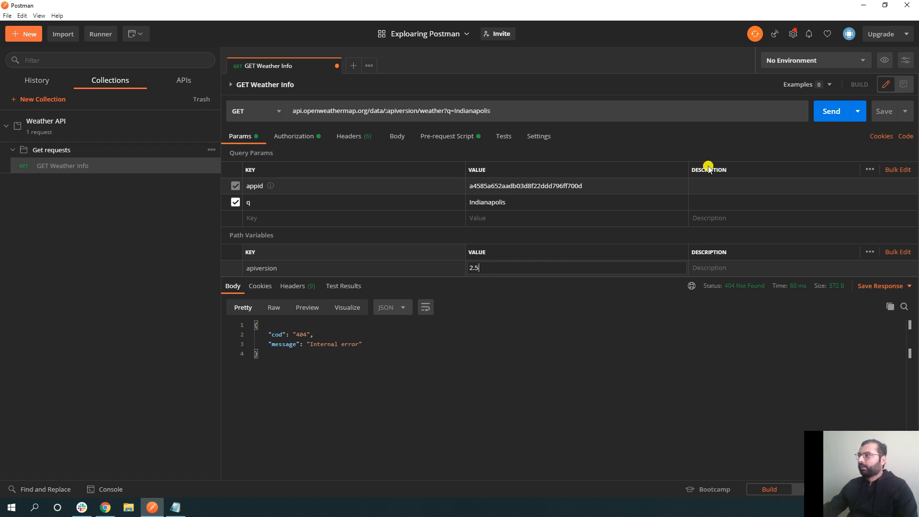
left_click(819, 112)
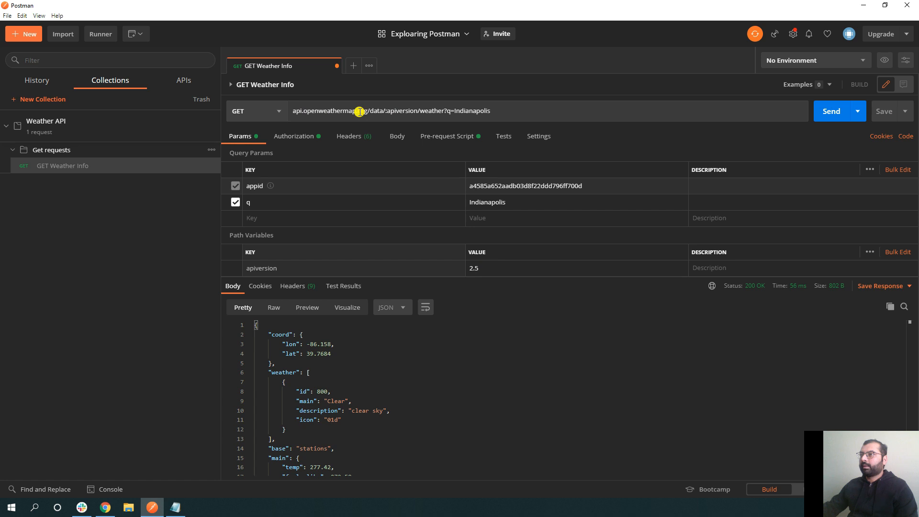
left_click(298, 137)
left_click(291, 182)
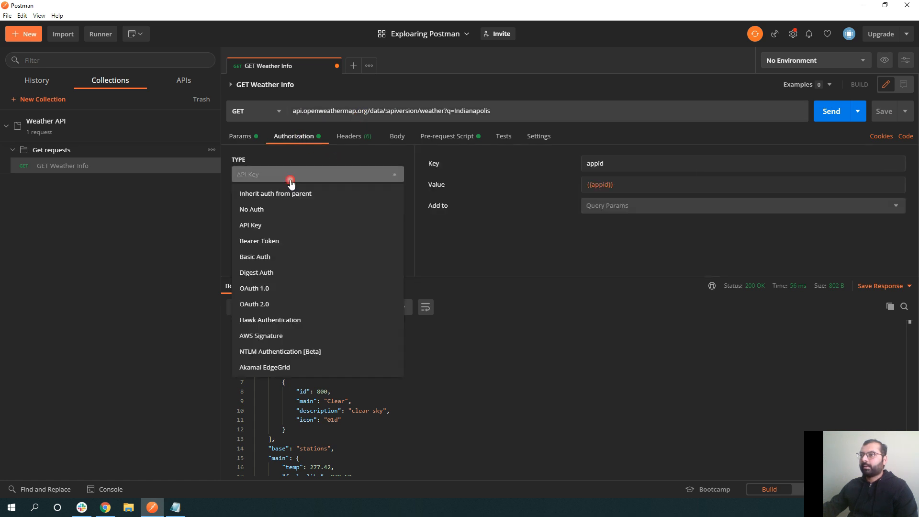
left_click(291, 182)
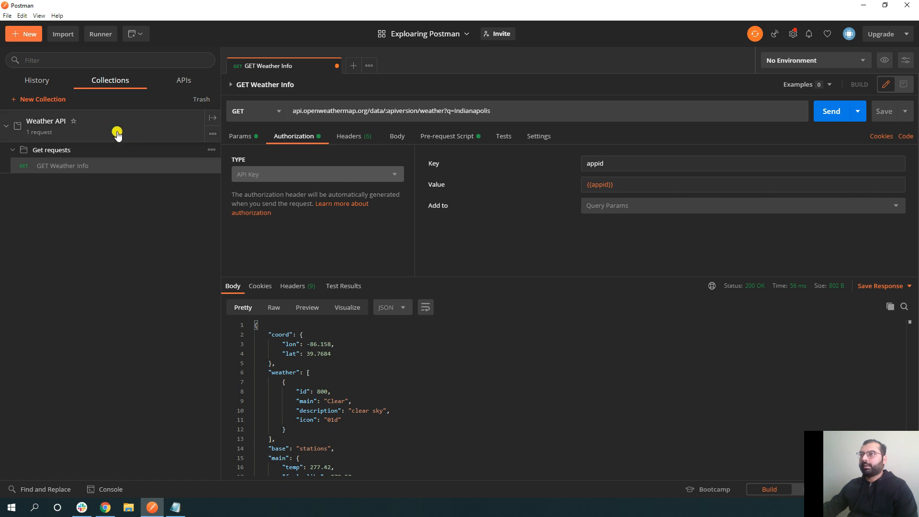
left_click(360, 140)
left_click(242, 143)
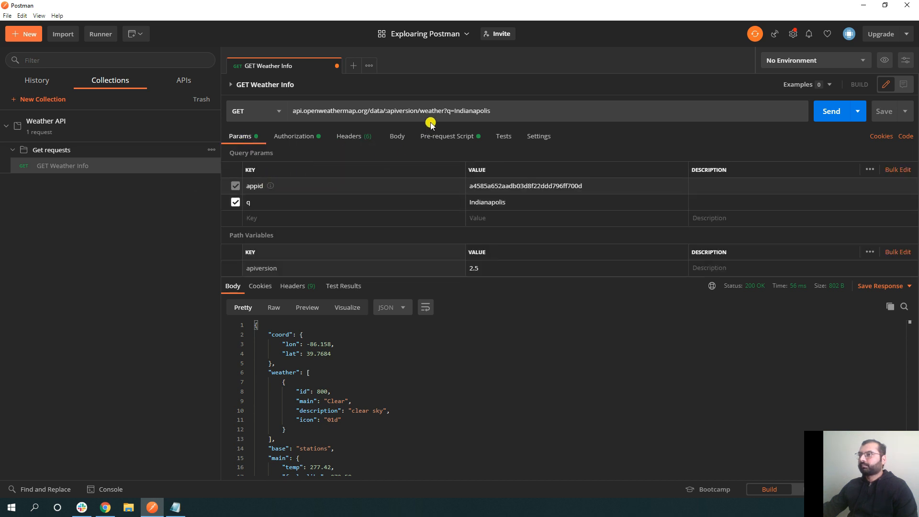
scroll(344, 378, "down", 3)
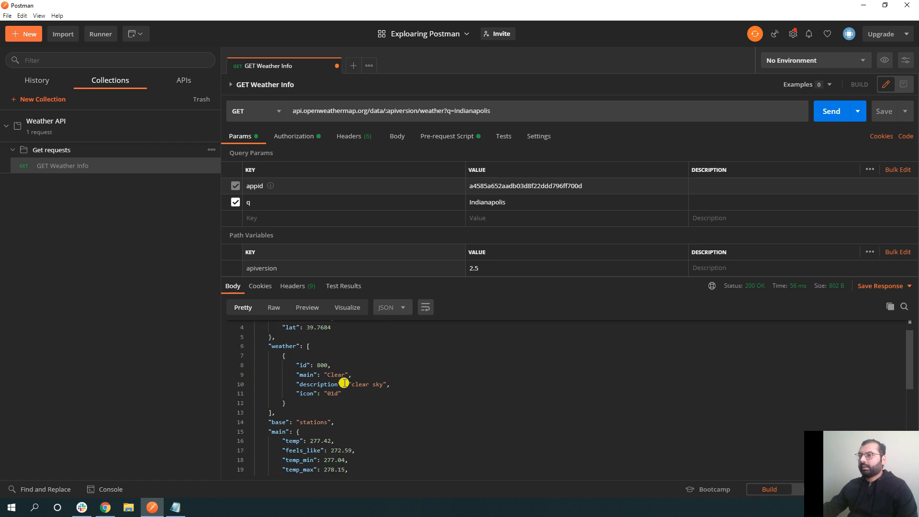
scroll(342, 383, "up", 3)
scroll(342, 383, "down", 4)
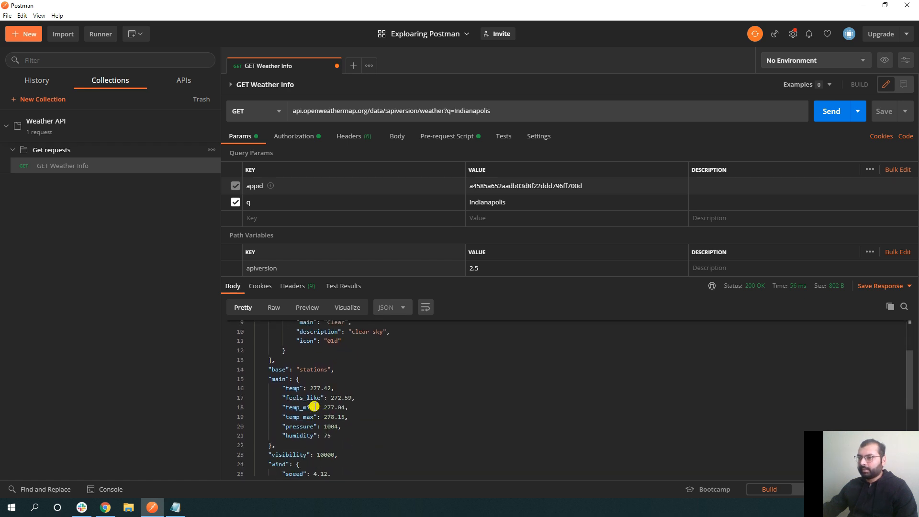
left_click_drag(308, 387, 328, 388)
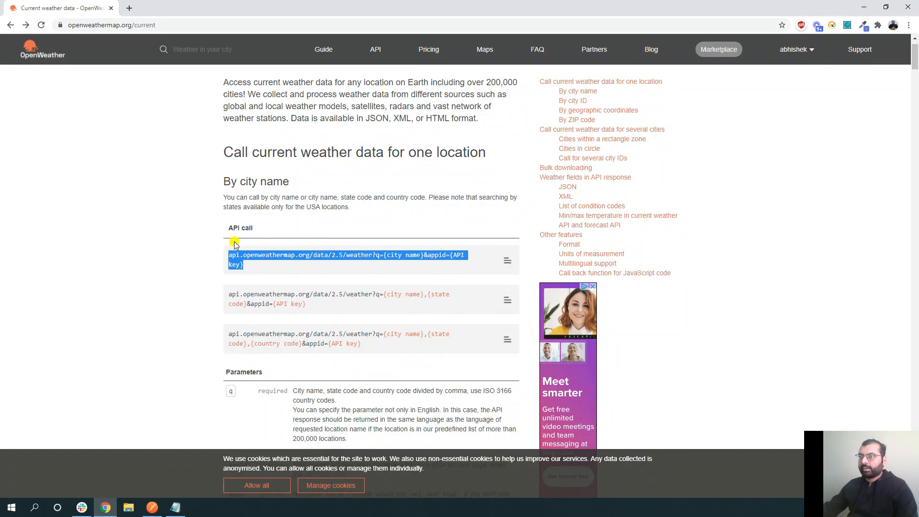
Step: Switch to the OpenWeather documentation and scroll to the Units of measurement examples
left_click(105, 507)
left_click(151, 271)
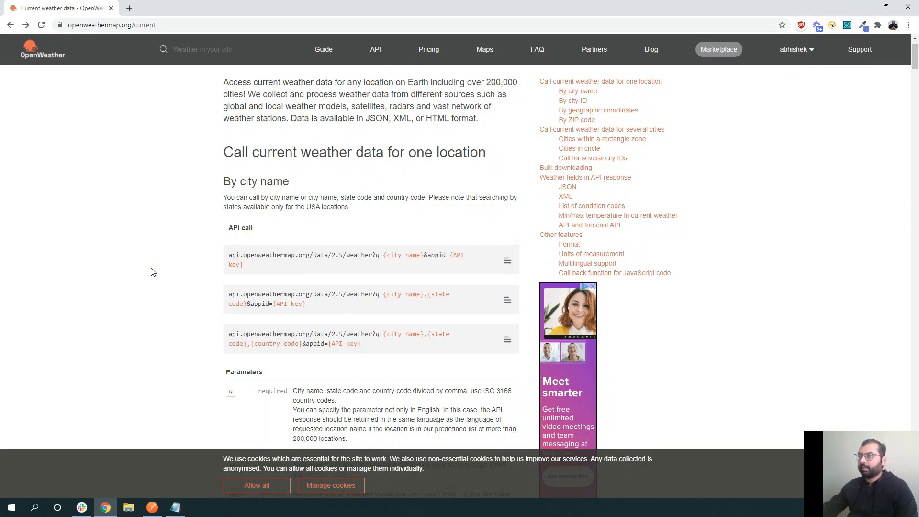
scroll(163, 266, "down", 12)
scroll(176, 260, "down", 20)
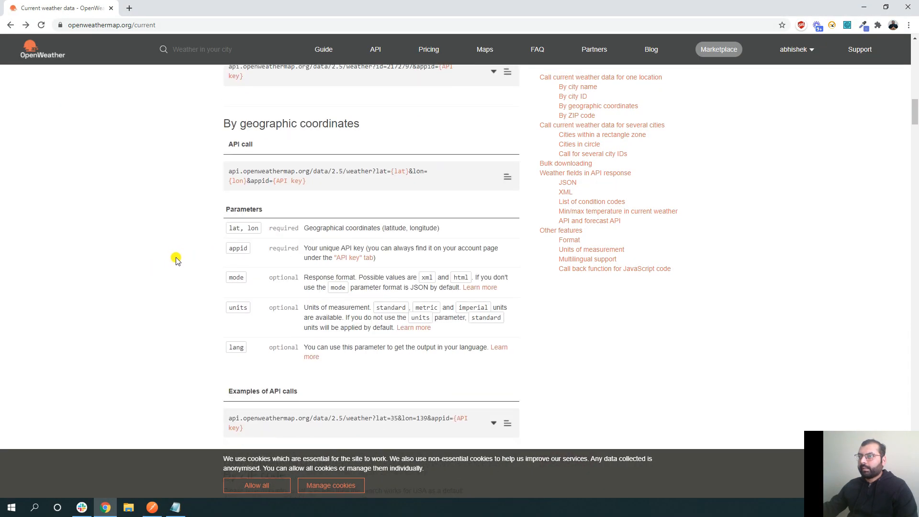
scroll(175, 260, "down", 20)
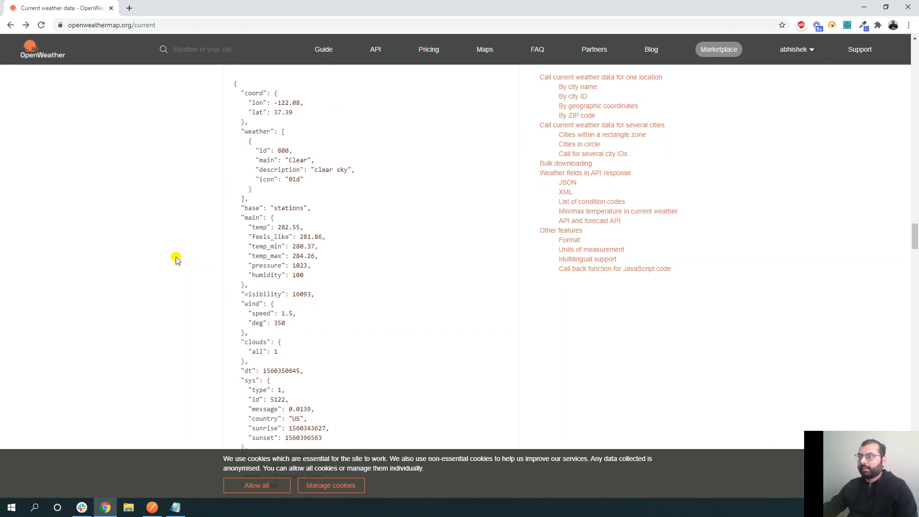
scroll(175, 259, "down", 20)
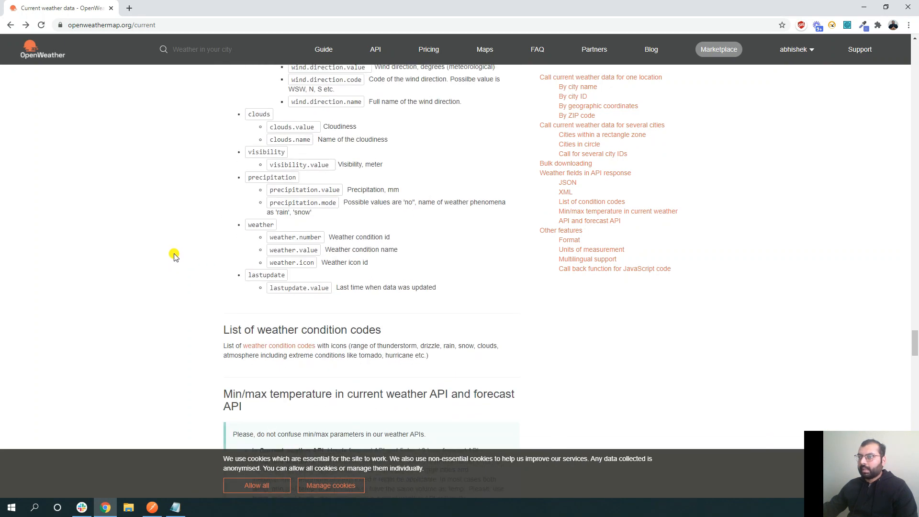
scroll(173, 257, "down", 8)
scroll(174, 257, "up", 10)
scroll(173, 257, "up", 3)
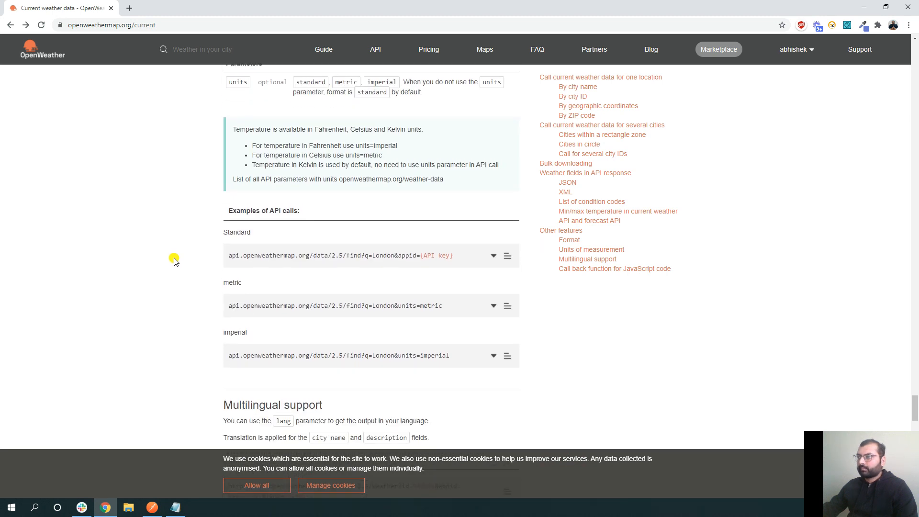
scroll(174, 260, "up", 1)
scroll(239, 257, "down", 2)
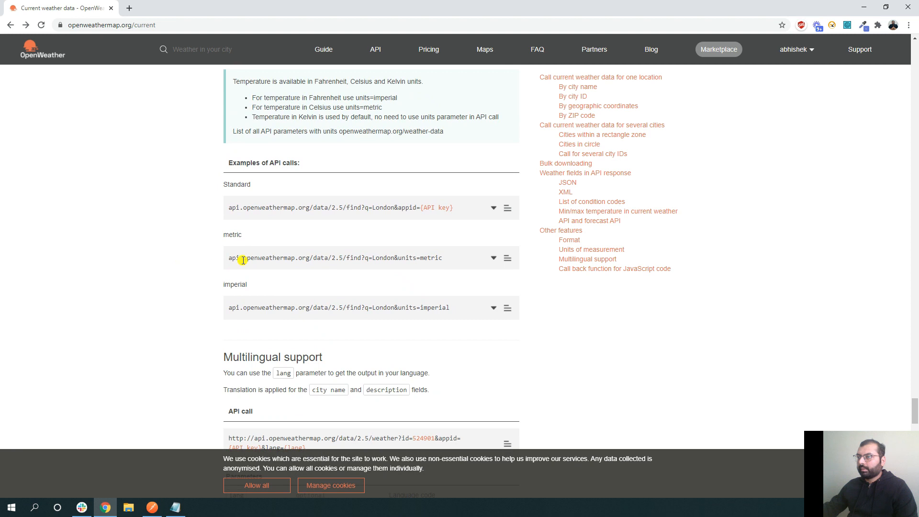
Step: Copy units=metric from the metric example API call and return to Postman
double_click(424, 258)
left_click(399, 259)
left_click_drag(419, 257, 445, 259)
right_click(444, 260)
left_click(447, 269)
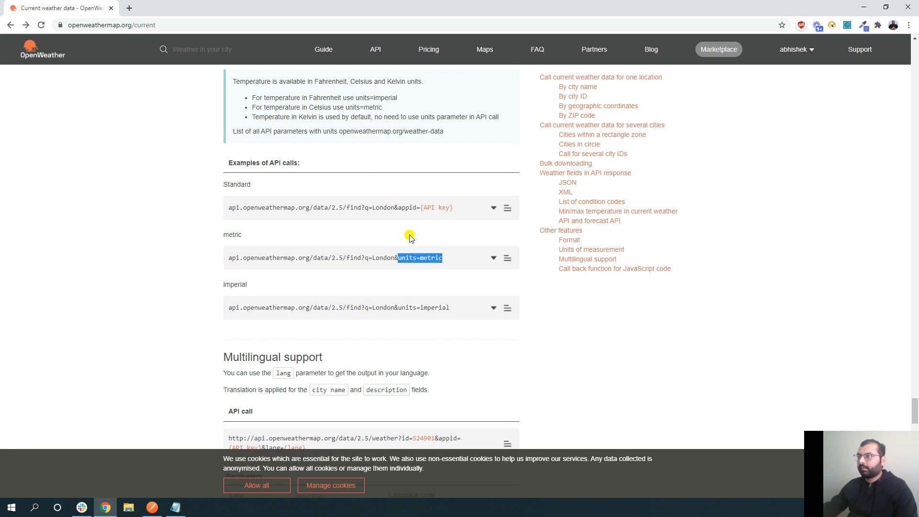
left_click(152, 507)
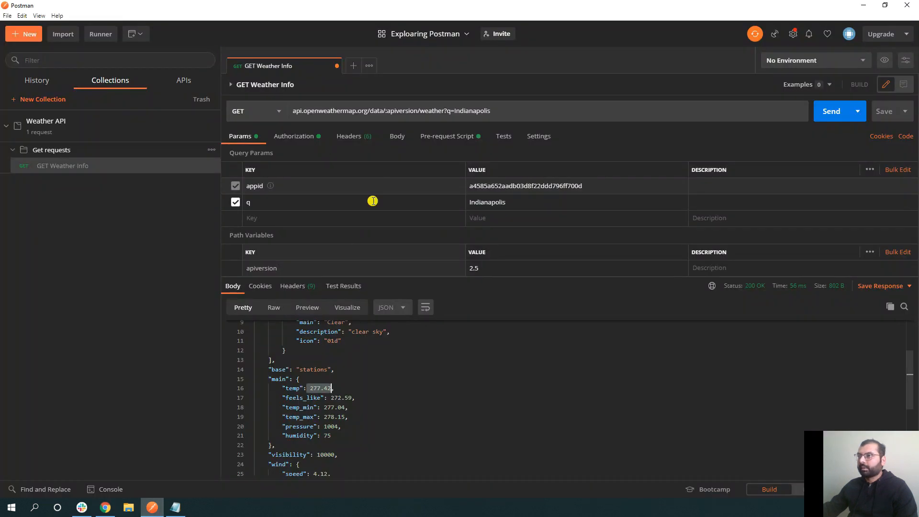
Step: Append &units=metric to the request URL and send it, getting temp 4.47 in Celsius
left_click(503, 112)
key("ctrl+v")
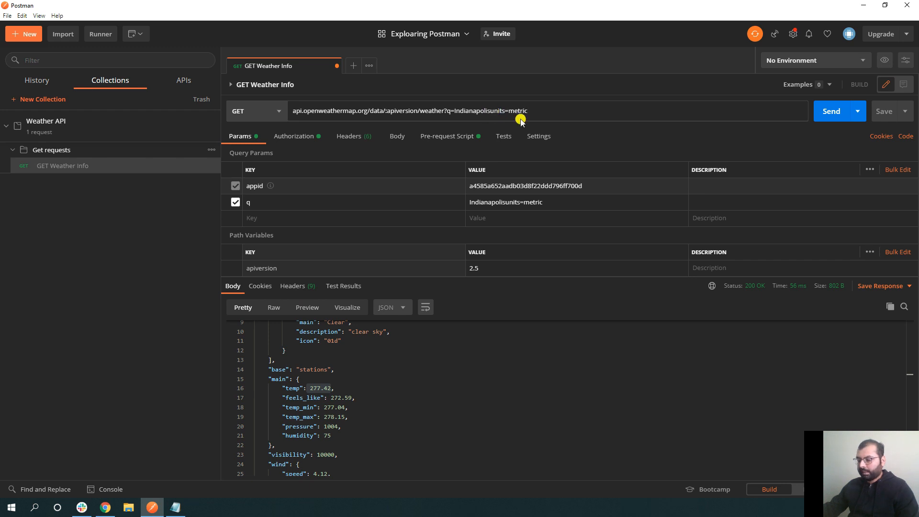
key("Left")
key("Left")
key("Left")
key("Left")
key("Left")
key("Left")
key("Left")
key("Left")
key("Left")
key("Left")
key("Left")
key("Left")
type("&")
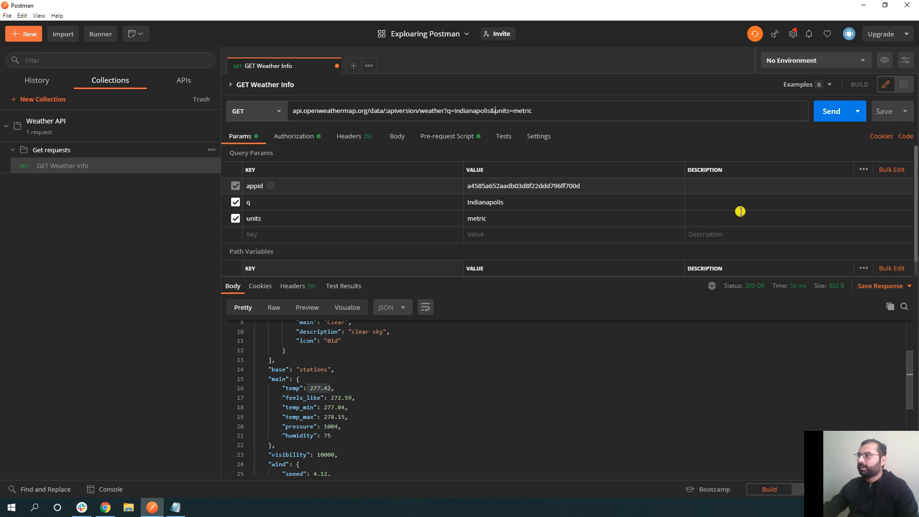
left_click(832, 111)
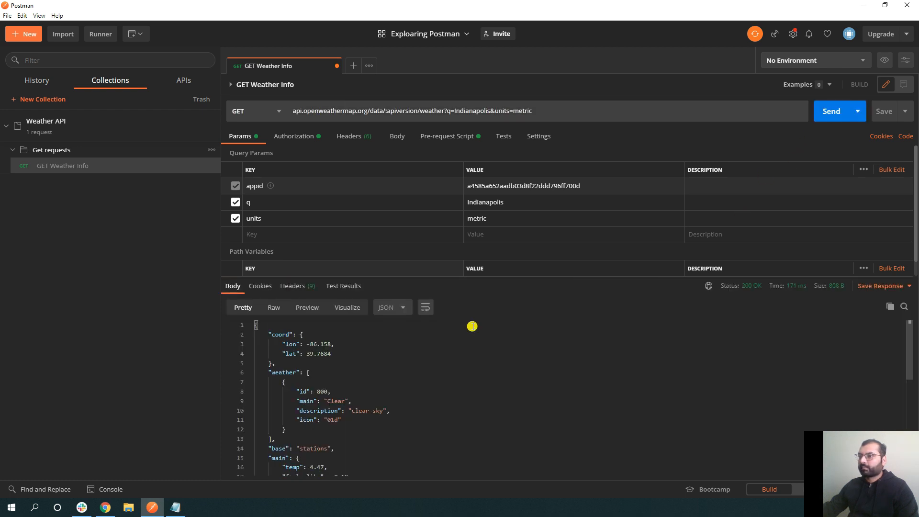
scroll(379, 367, "down", 2)
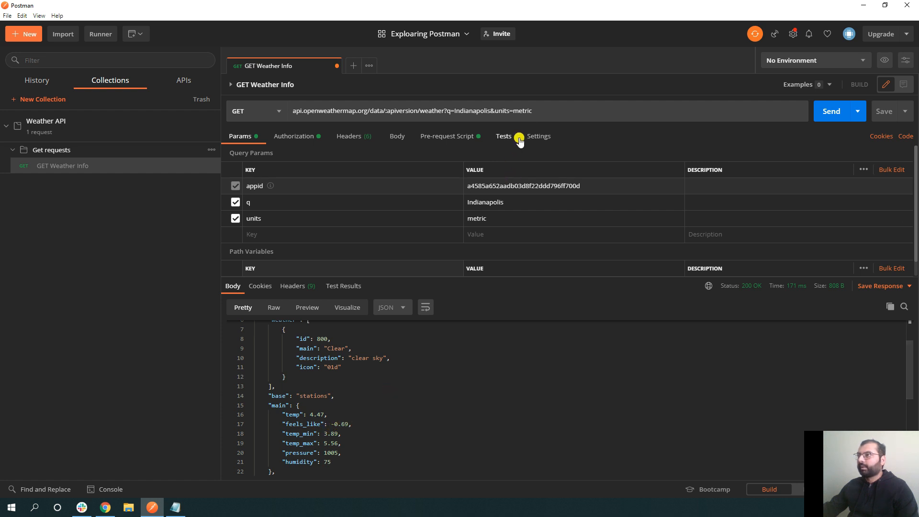
Step: Copy the word 'imperial' from OpenWeather's imperial example call and return to Postman
left_click(108, 508)
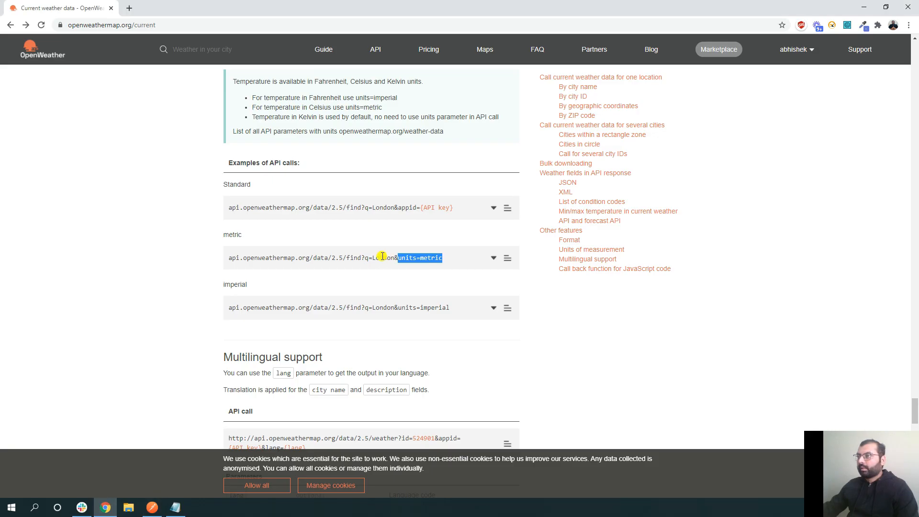
left_click(377, 289)
double_click(427, 306)
right_click(426, 306)
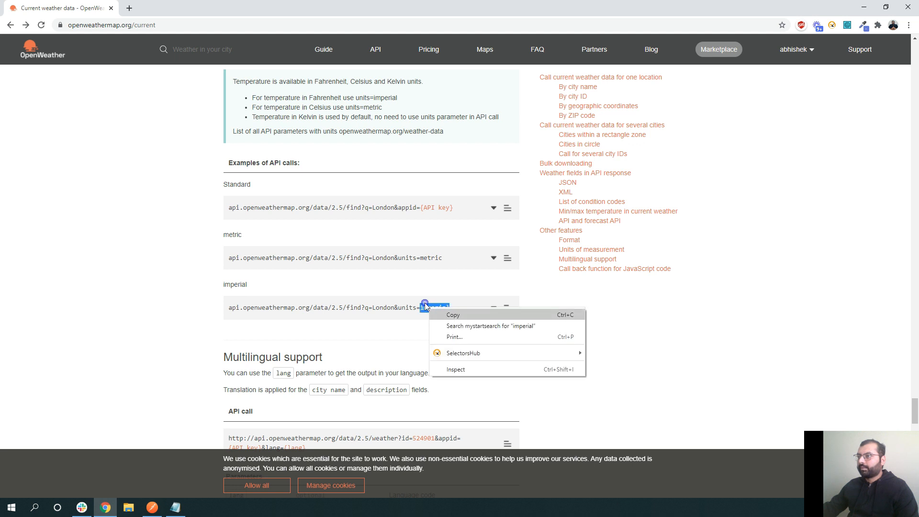
left_click(452, 315)
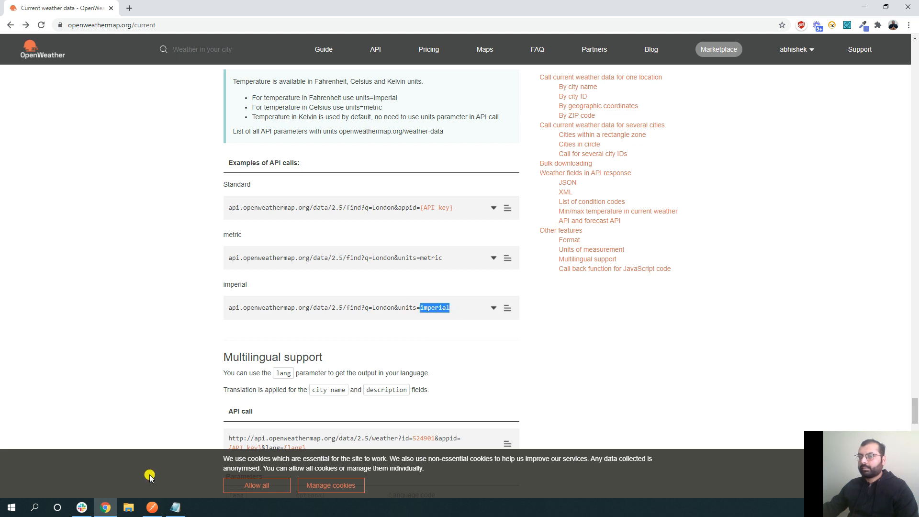
left_click(153, 508)
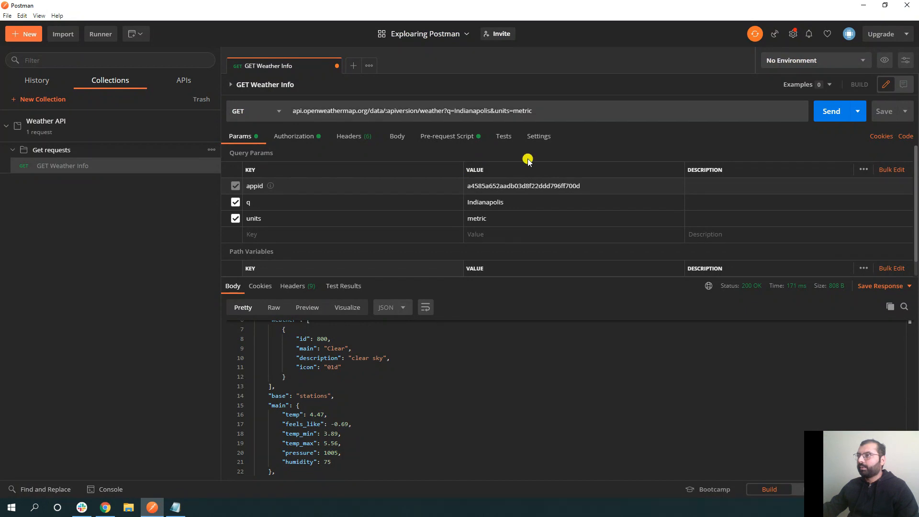
Step: Change units=metric to units=imperial in the URL and send, getting temp 40.05 in Fahrenheit
double_click(522, 111)
key("ctrl+v")
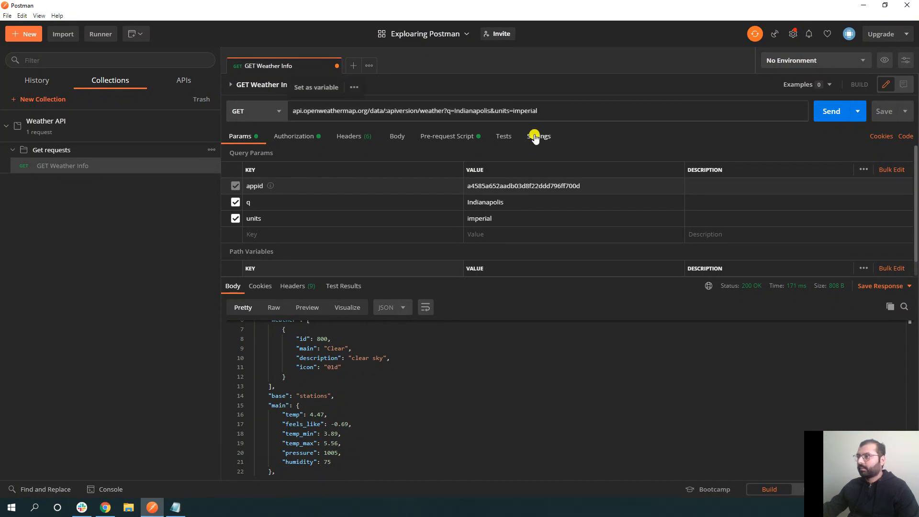
left_click(830, 117)
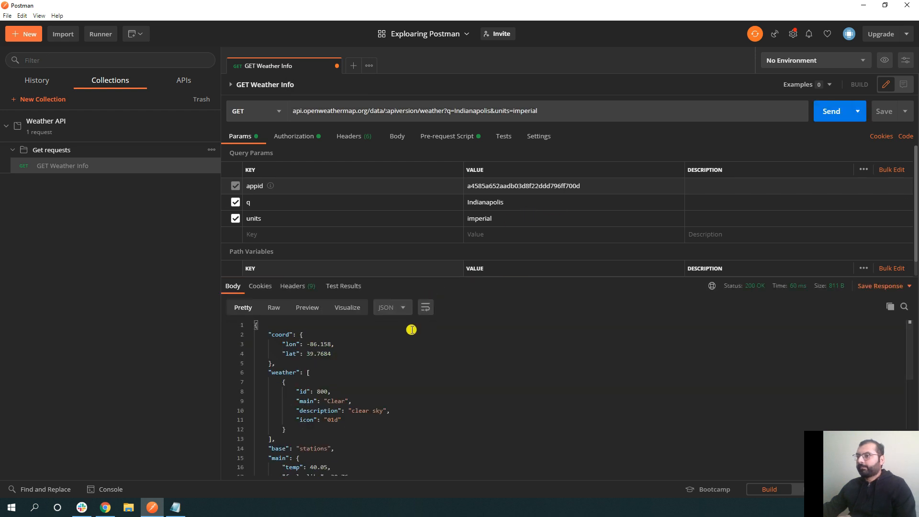
scroll(357, 391, "down", 2)
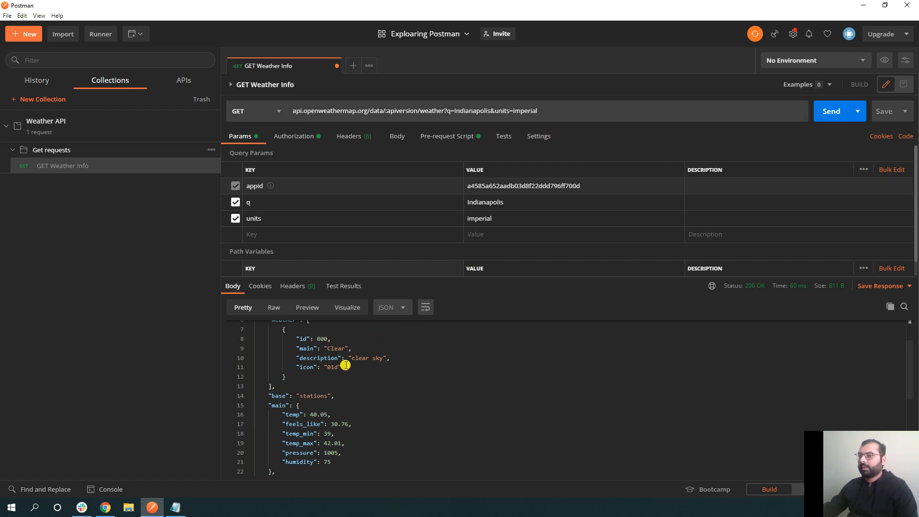
Step: Copy 'lang={lang}' from the Multilingual support API call in the OpenWeather docs
left_click(106, 507)
scroll(269, 370, "down", 3)
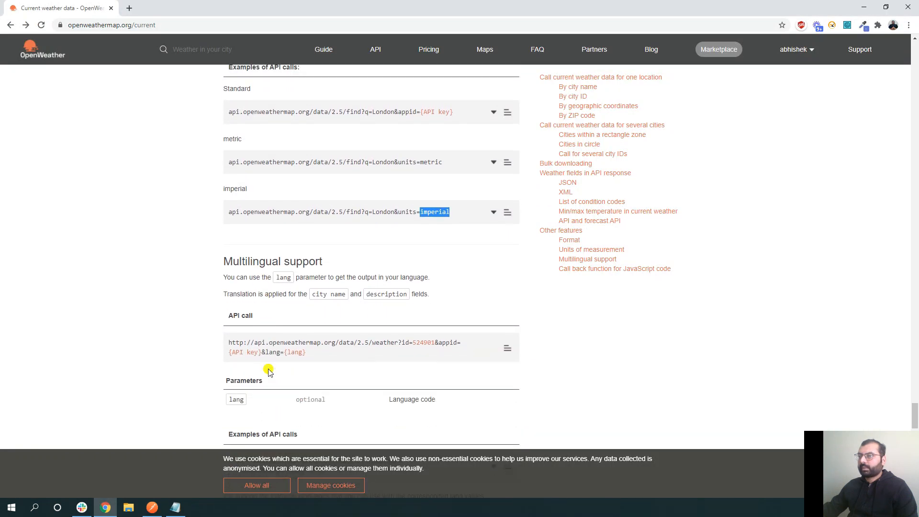
scroll(268, 369, "down", 1)
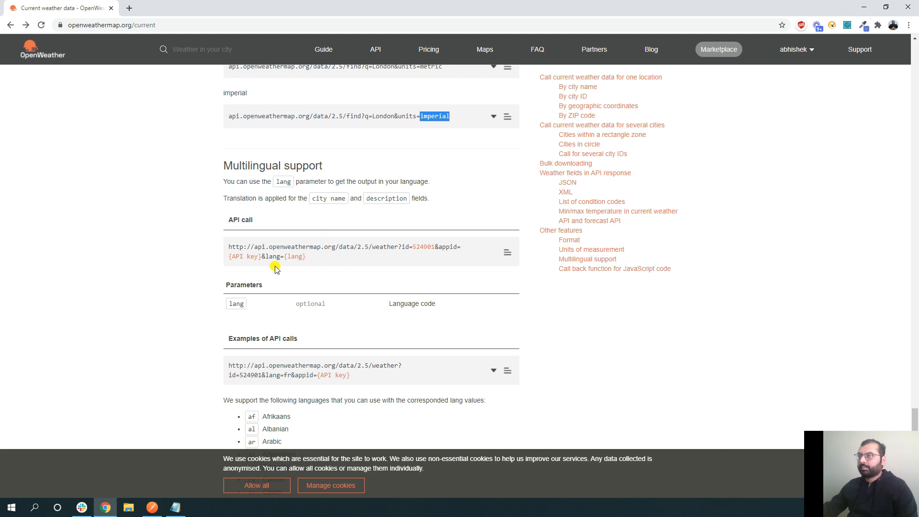
scroll(268, 266, "down", 1)
left_click_drag(263, 208, 306, 210)
right_click(309, 220)
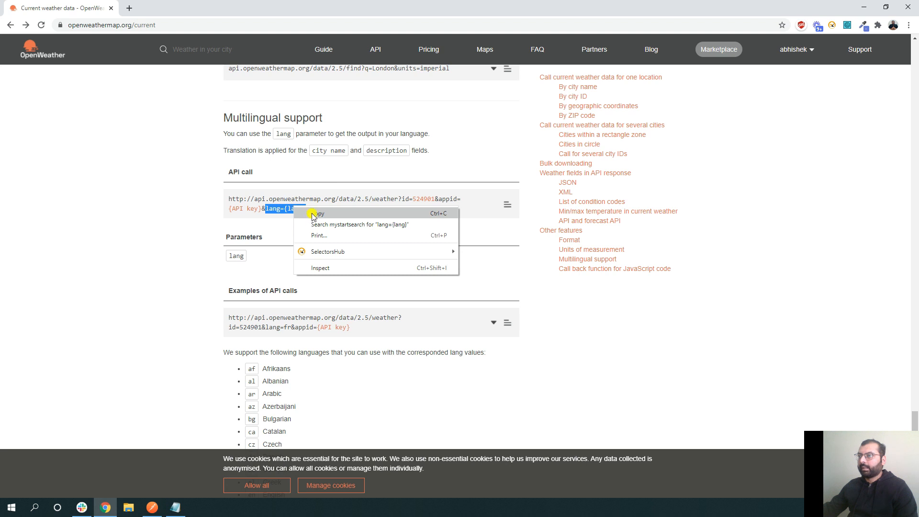
left_click(316, 214)
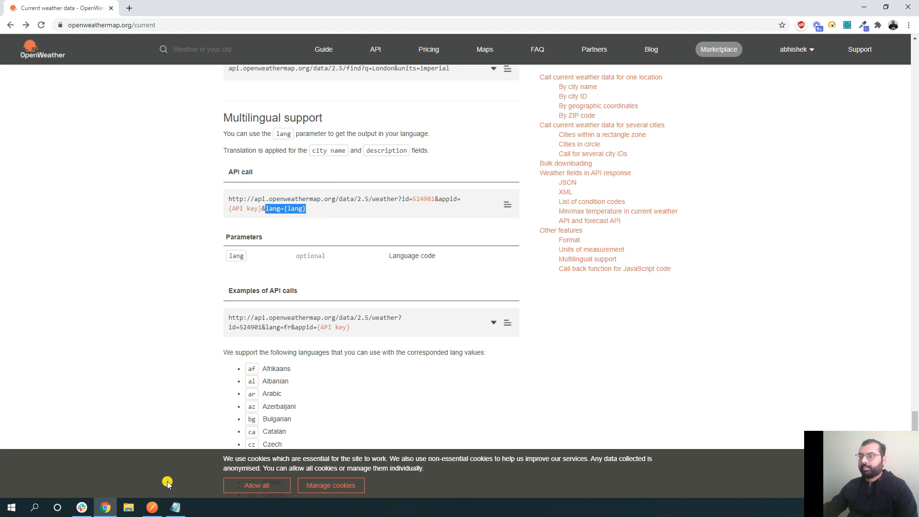
Step: Paste 'lang={lang}' onto the end of the Postman request URL after imperial
left_click(152, 507)
left_click(556, 113)
key("ctrl+v")
Step: Insert '&' before lang and replace the {lang} placeholder so the URL sends lang=hi
left_click(540, 112)
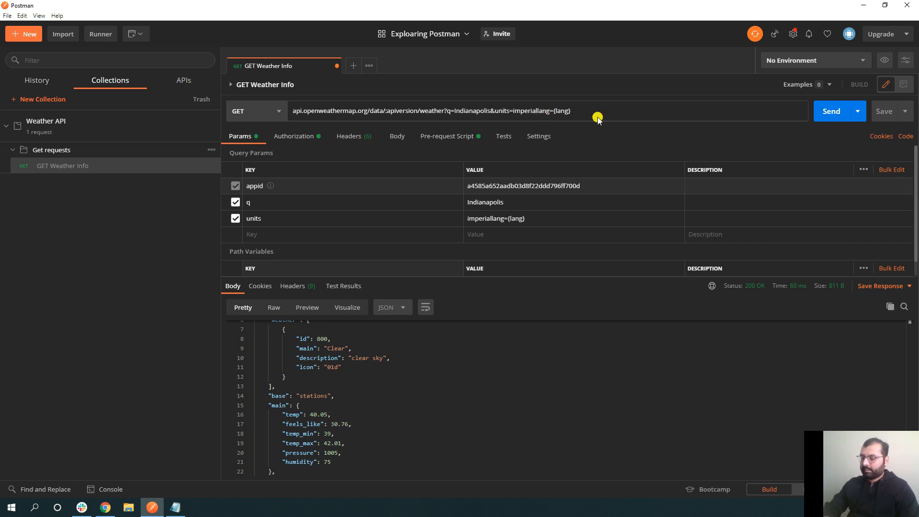
type("&")
left_click(581, 110)
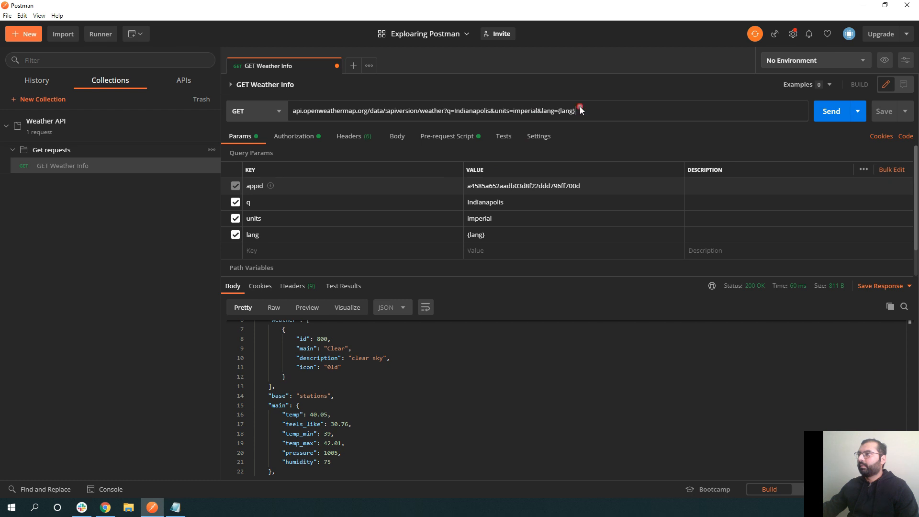
key("BackSpace")
key("BackSpace")
key("BackSpace")
key("BackSpace")
key("BackSpace")
key("BackSpace")
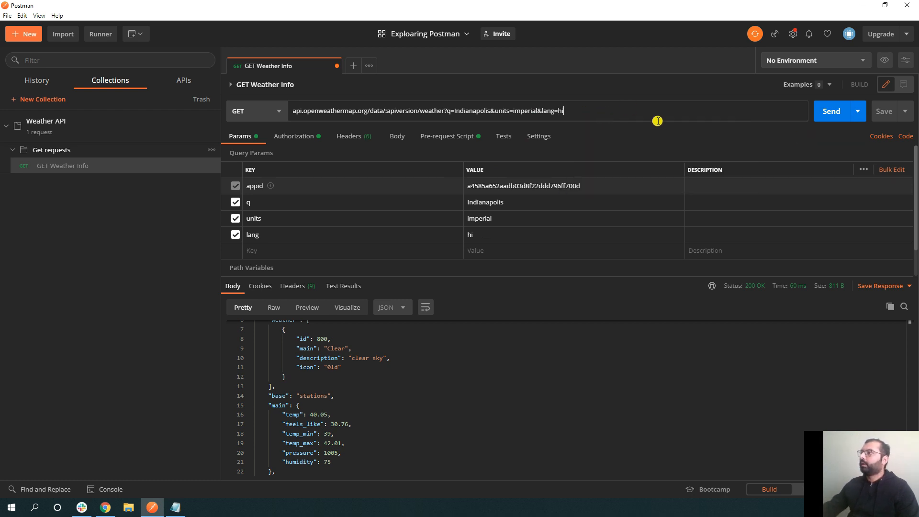
Step: Send the request and check the Hindi weather description and icon code 01d in the response
left_click(832, 117)
scroll(359, 389, "up", 2)
scroll(354, 388, "down", 1)
left_click_drag(351, 386, 390, 386)
left_click(410, 378)
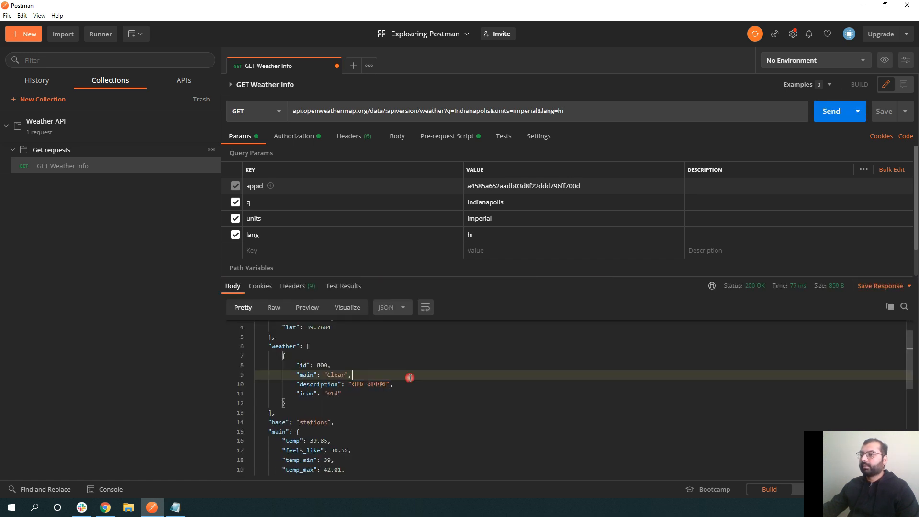
double_click(333, 394)
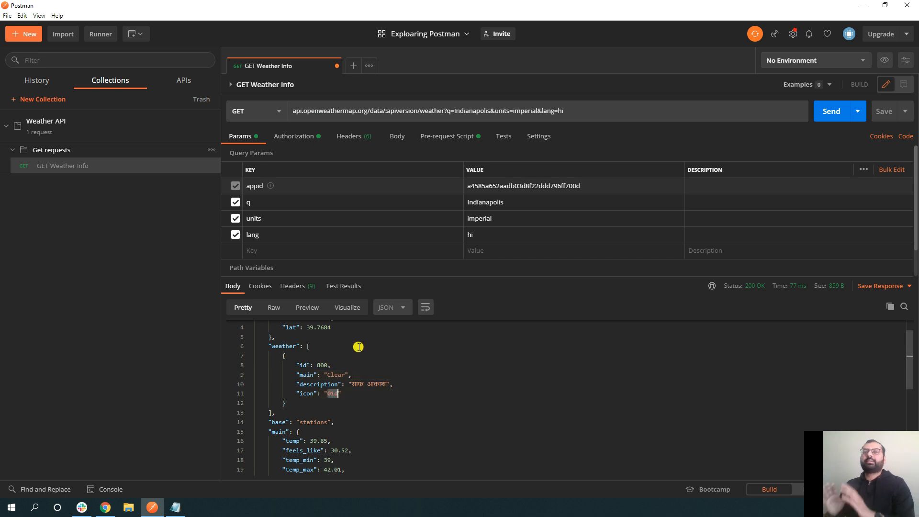